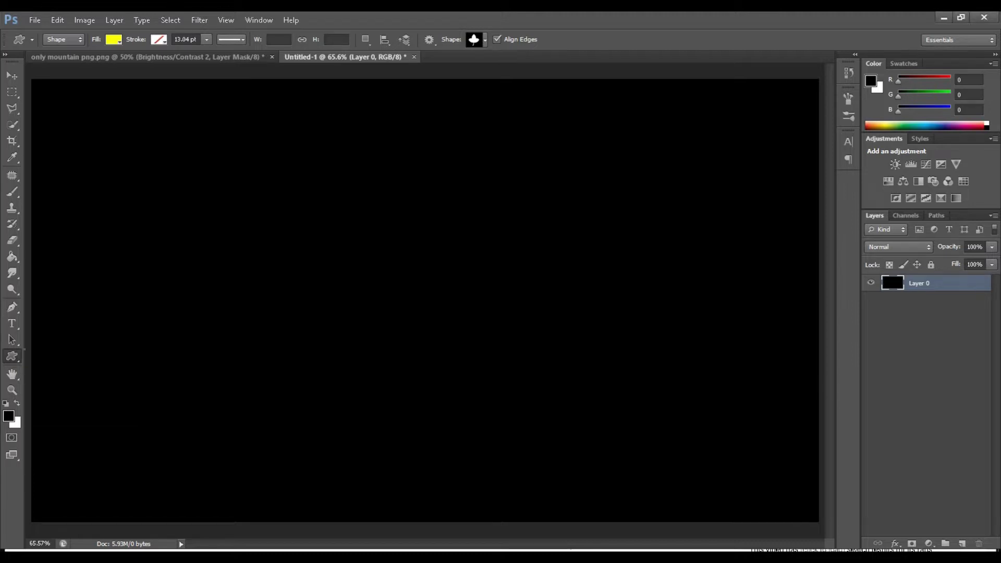
Step: Draw a long, thin yellow ellipse across the top of the canvas with the Ellipse Tool
right_click(12, 356)
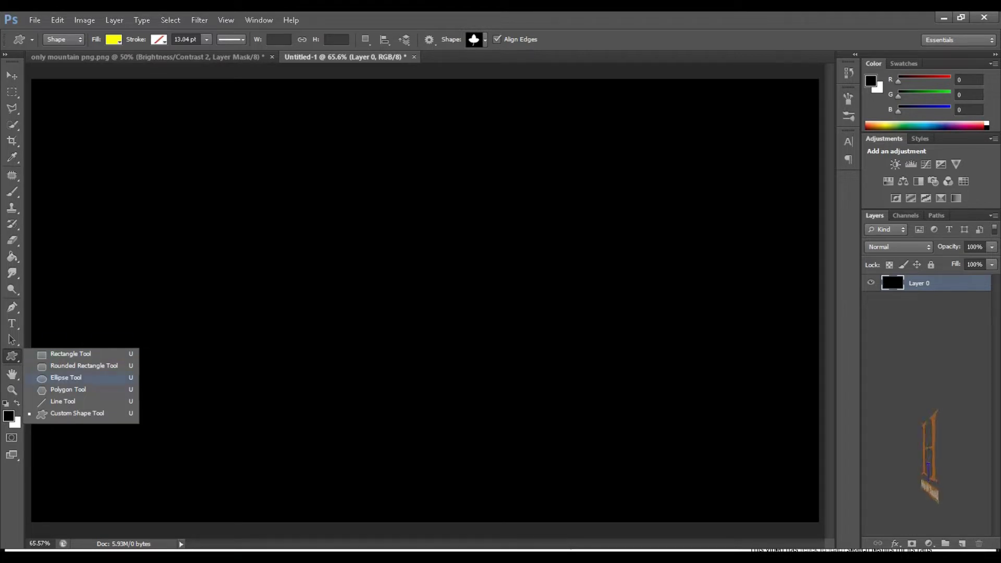
left_click(65, 377)
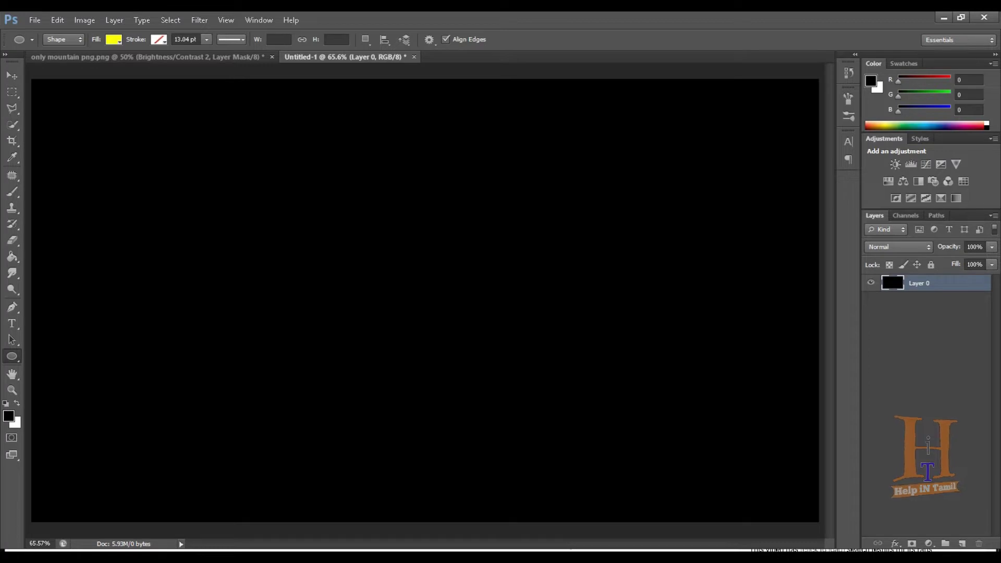
mouse_move(188, 98)
left_mouse_down()
mouse_move(277, 124)
mouse_move(672, 122)
left_mouse_up()
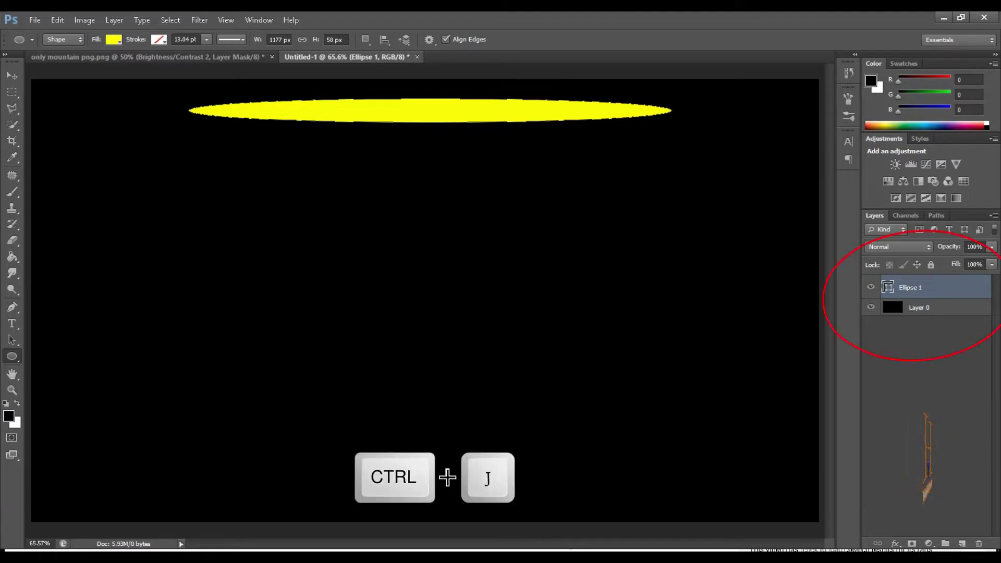
Step: Duplicate the ellipse, nudge the copy down and narrow it evenly to about 92% width
key("ctrl+j")
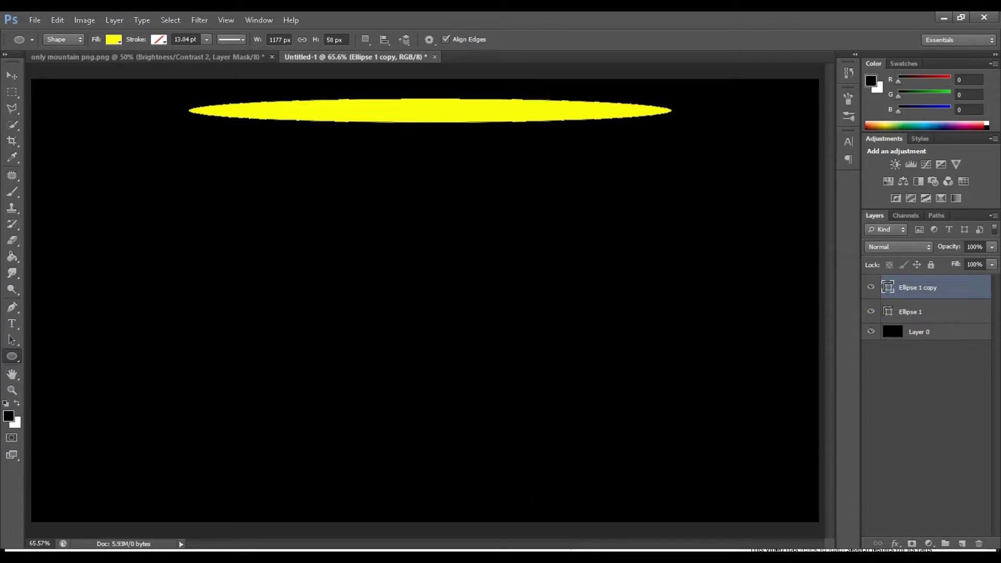
key("ctrl+t")
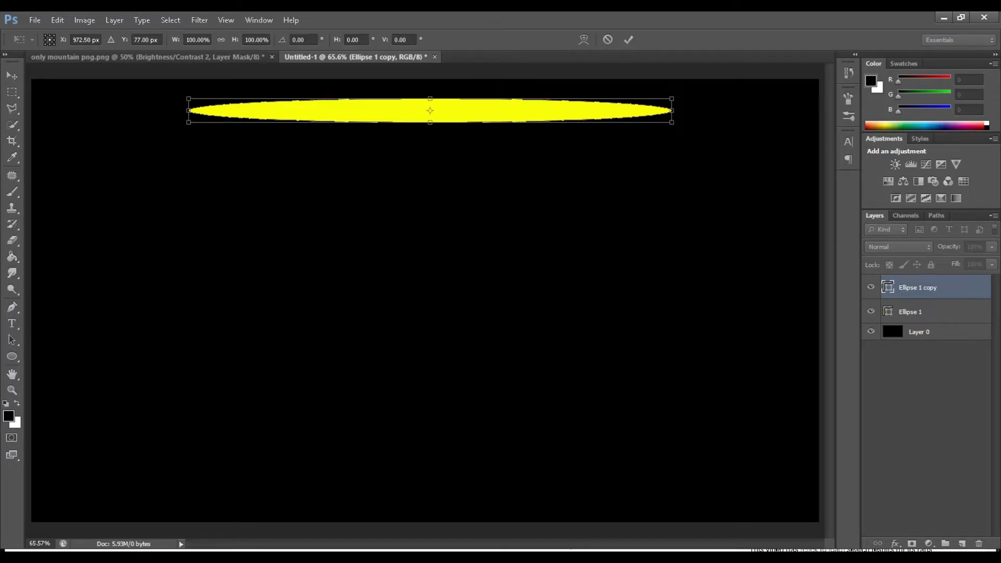
key("Down")
key("Down")
key("Down")
key("Down")
key("Down")
key("Down")
key("Down")
key("Down")
key("Down")
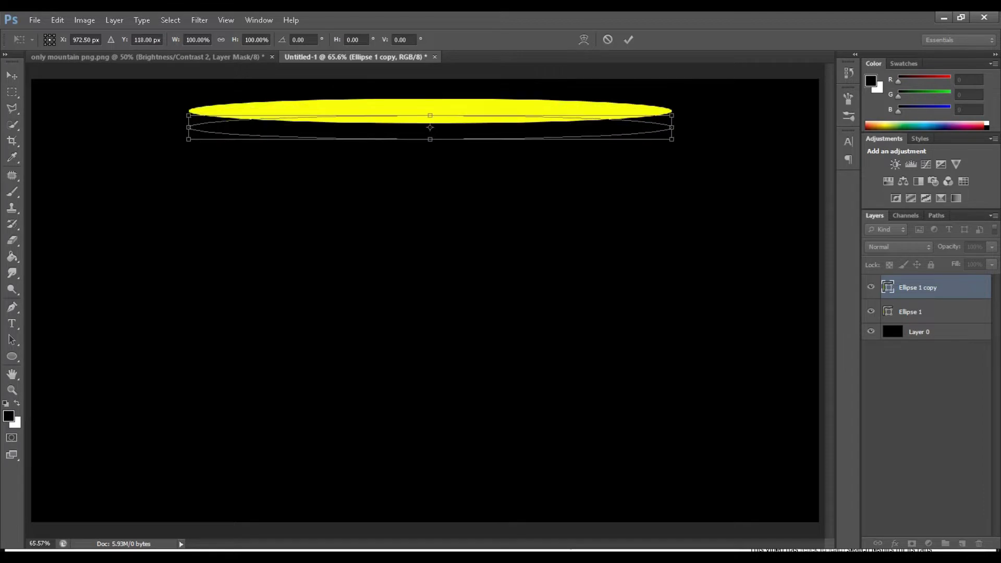
key("Down")
key("Down")
key("Down")
key("Down")
key("Down")
key("Down")
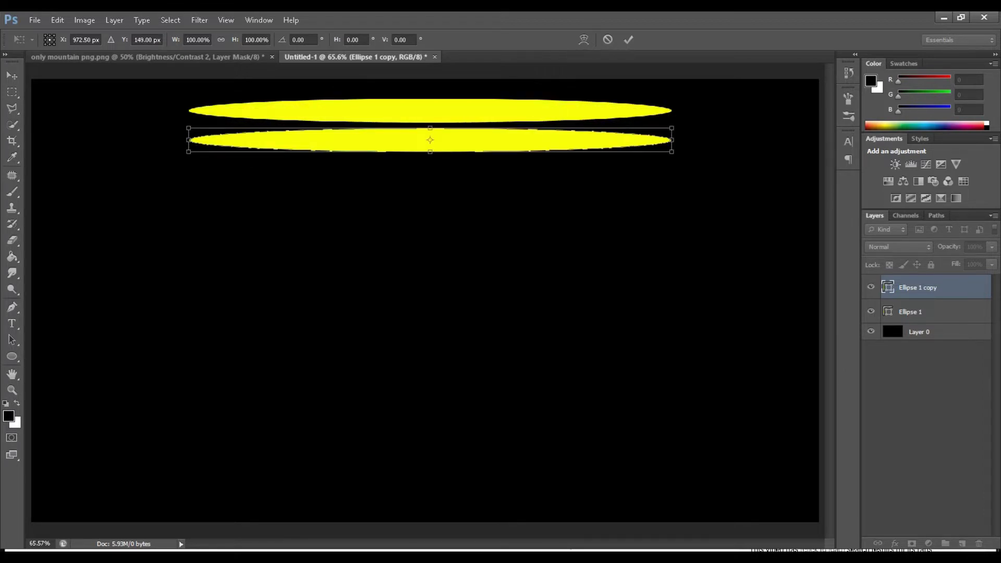
key("alt")
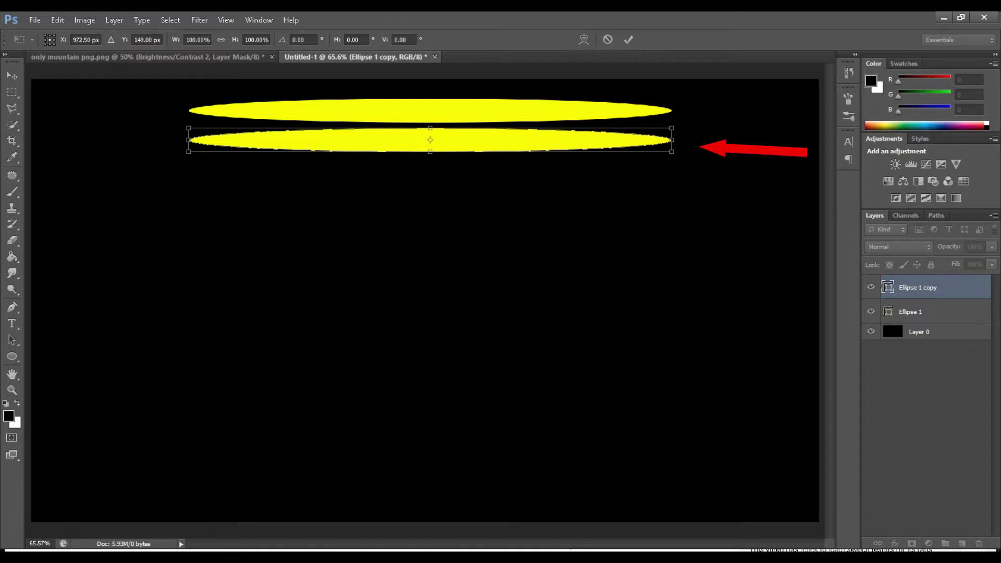
left_click_drag(672, 139, 658, 140)
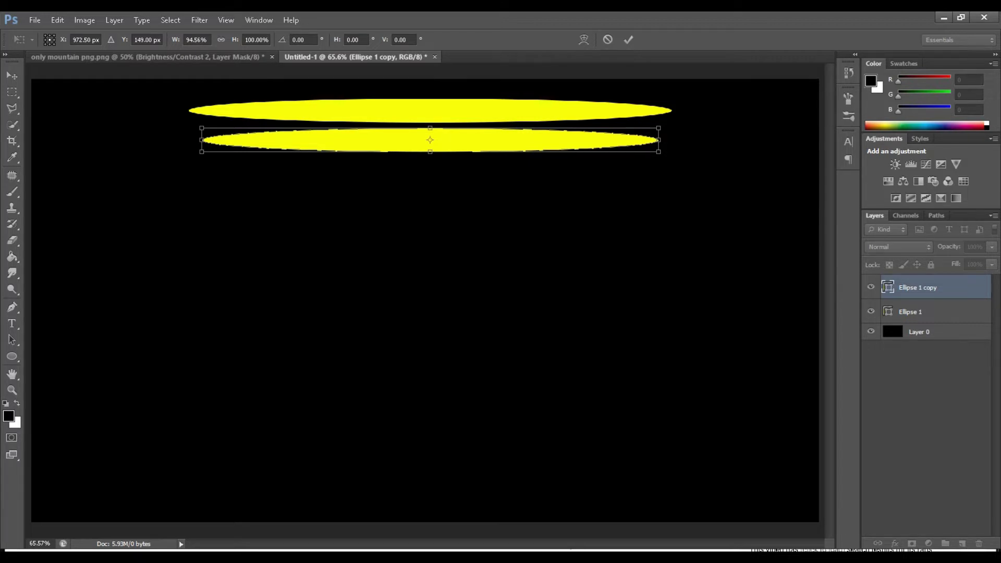
left_click_drag(659, 140, 651, 140)
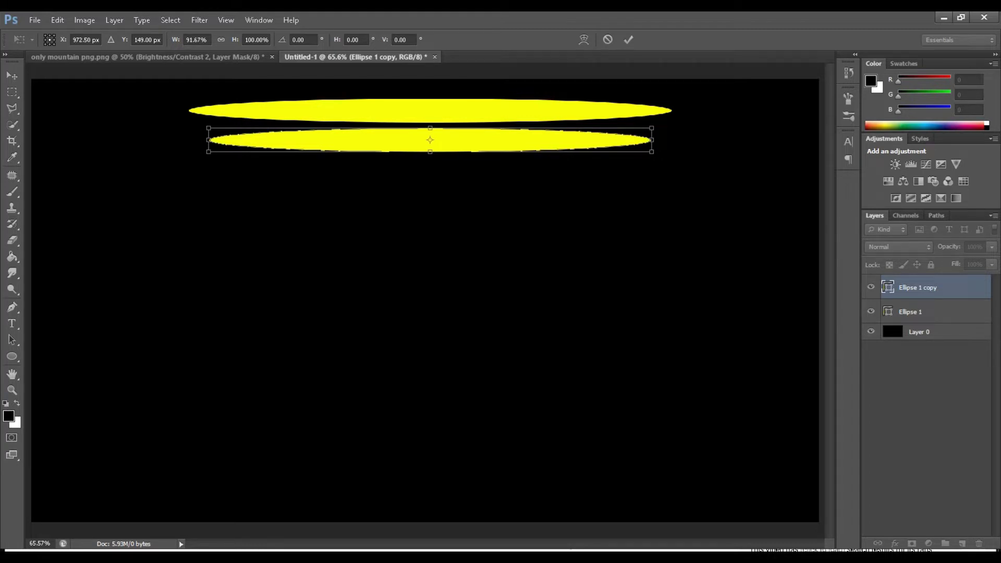
left_click(628, 39)
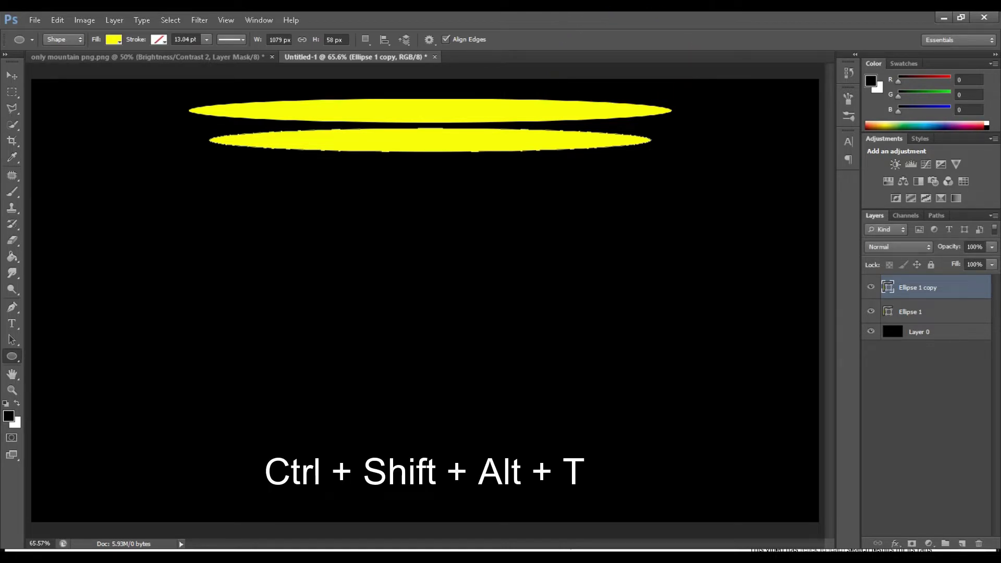
Step: Step-and-repeat the shrinking ellipse copy four times into a funnel reaching the canvas bottom
key("ctrl+shift+alt+t")
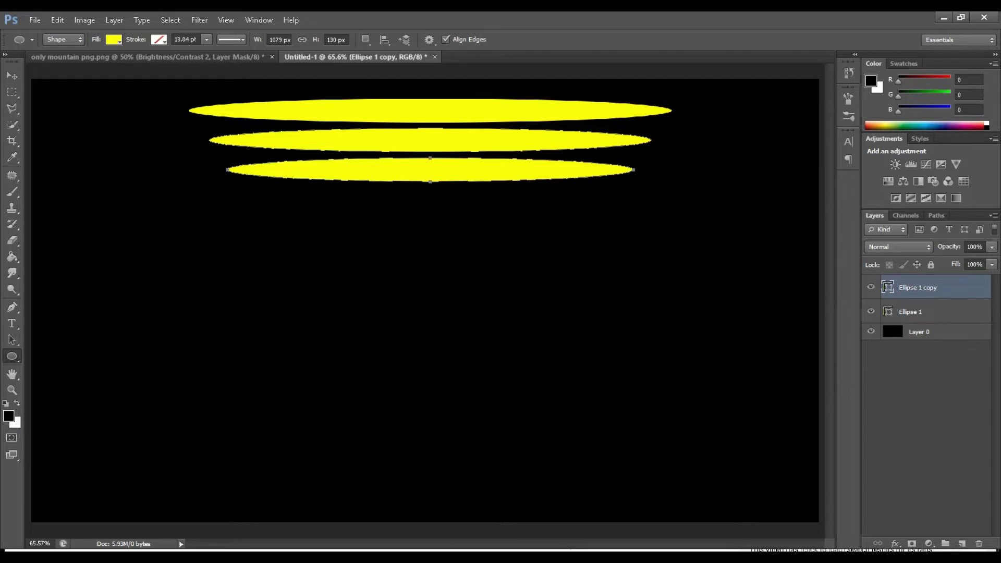
key("ctrl+shift+alt+t")
key("ctrl+shift+alt+t")
key("ctrl+shift+alt+t")
key("ctrl+shift+alt+t")
key("ctrl+shift+alt+t")
key("ctrl+shift+alt+t")
key("ctrl+shift+alt+t")
key("ctrl+shift+alt+t")
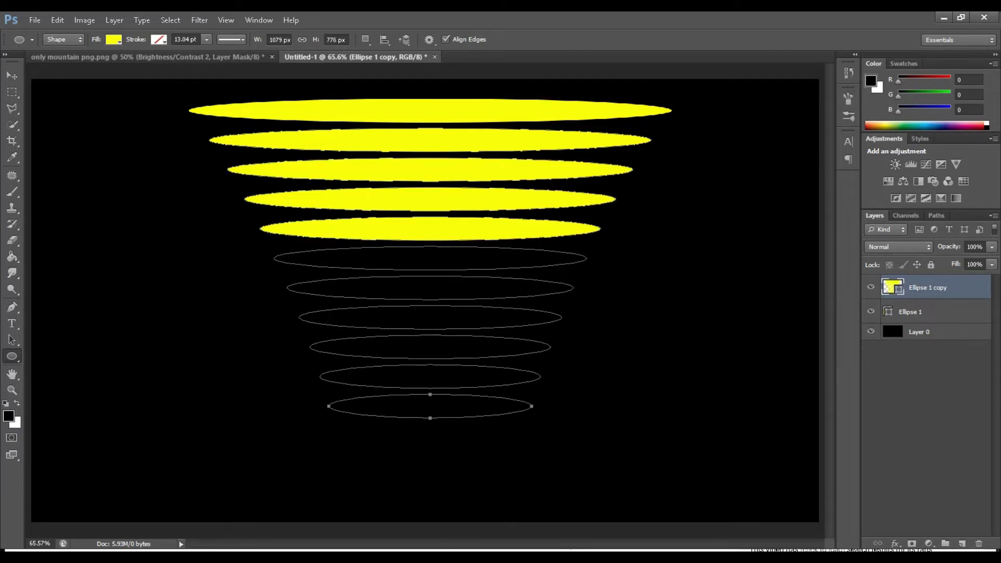
key("ctrl+shift+alt+t")
key("ctrl+shift+alt+t")
key("ctrl+shift+alt+t")
key("ctrl+shift+alt+t")
key("ctrl+shift+alt+t")
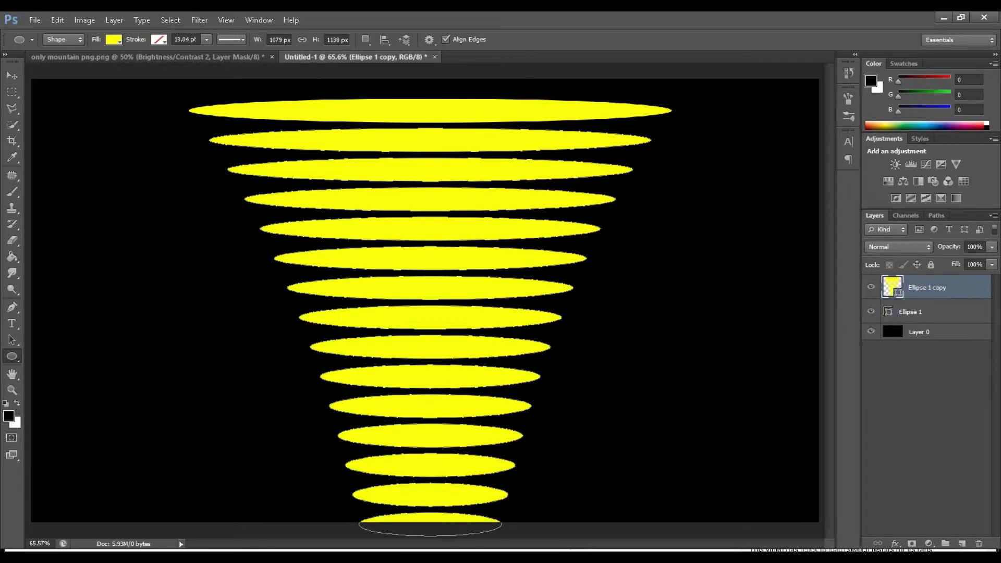
key("ctrl+shift+alt+t")
key("ctrl+shift+alt+t")
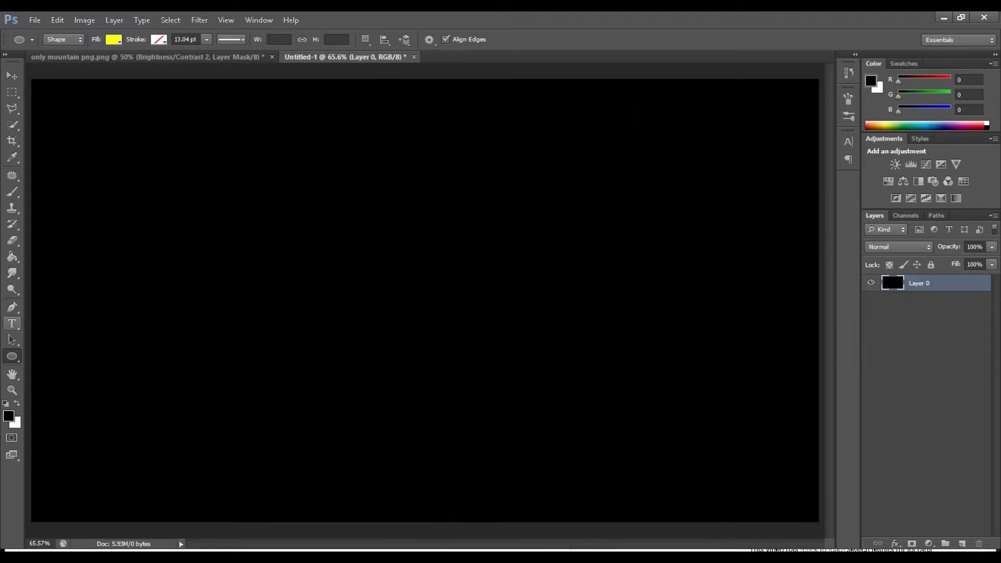
Step: Draw a small yellow leaf custom shape near the canvas top and duplicate it to a new layer
right_click(11, 356)
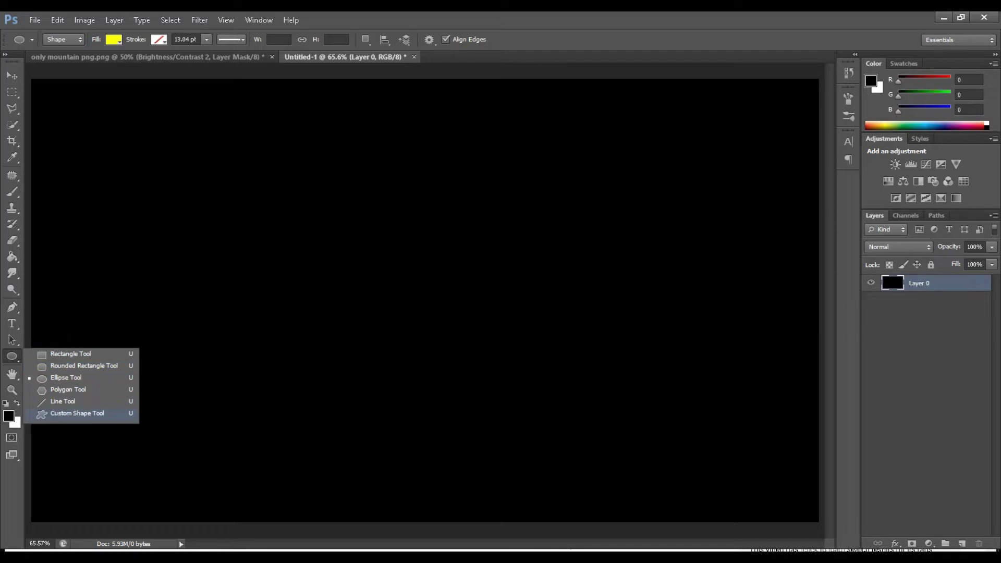
left_click(77, 413)
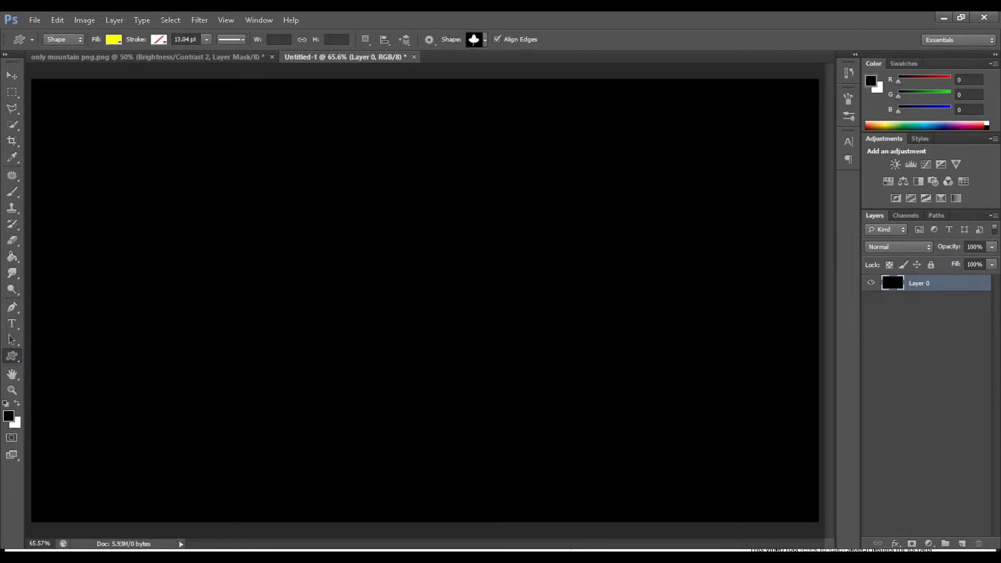
left_click(484, 40)
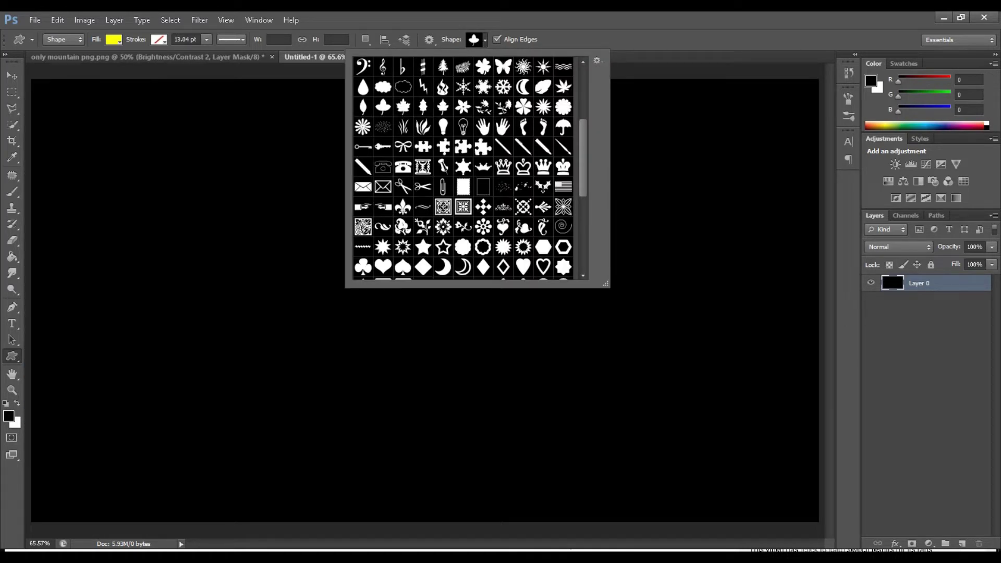
double_click(403, 107)
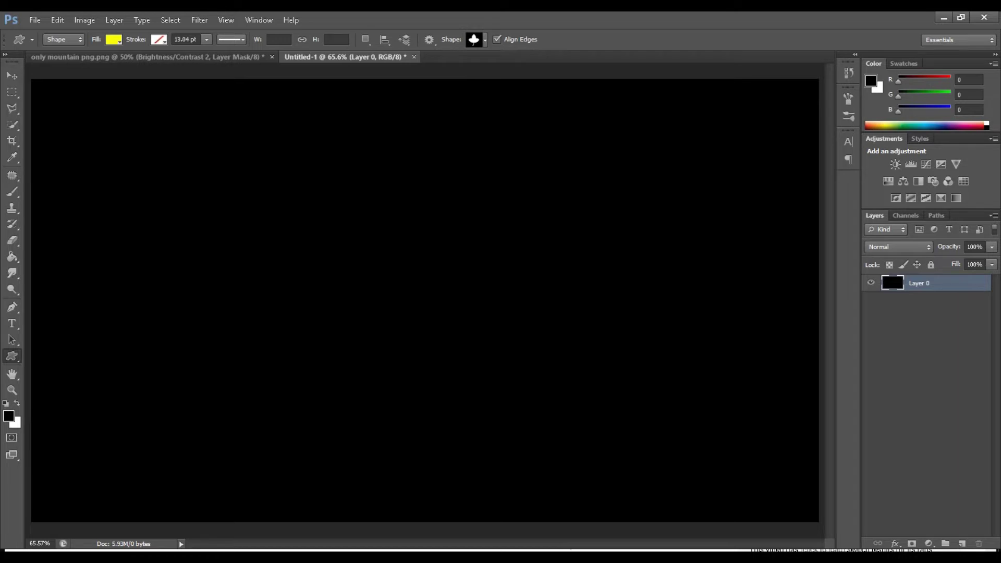
left_click_drag(376, 106, 407, 141)
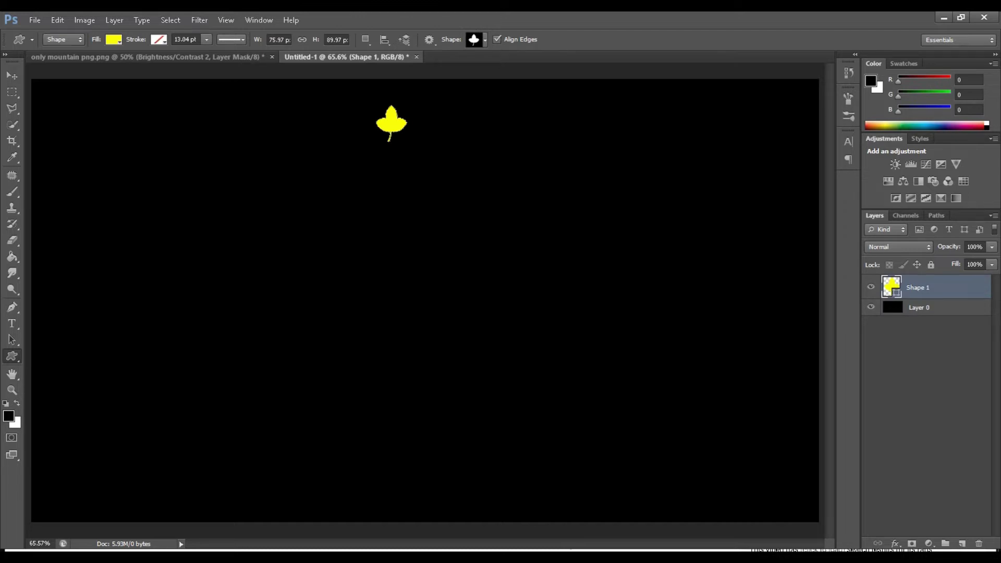
key("ctrl+j")
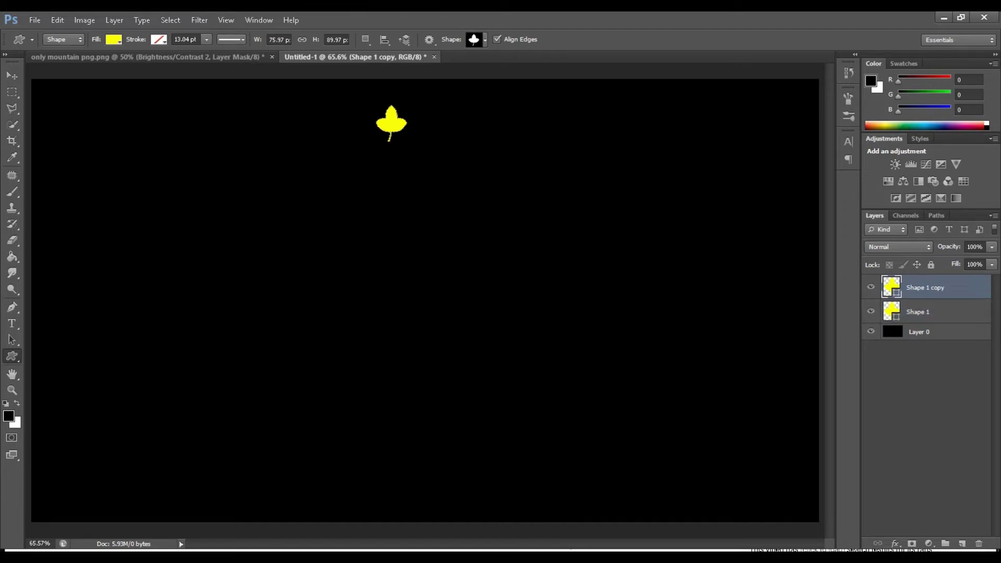
Step: Move the leaf copy just right of the original and rotate it 10 degrees
key("ctrl+t")
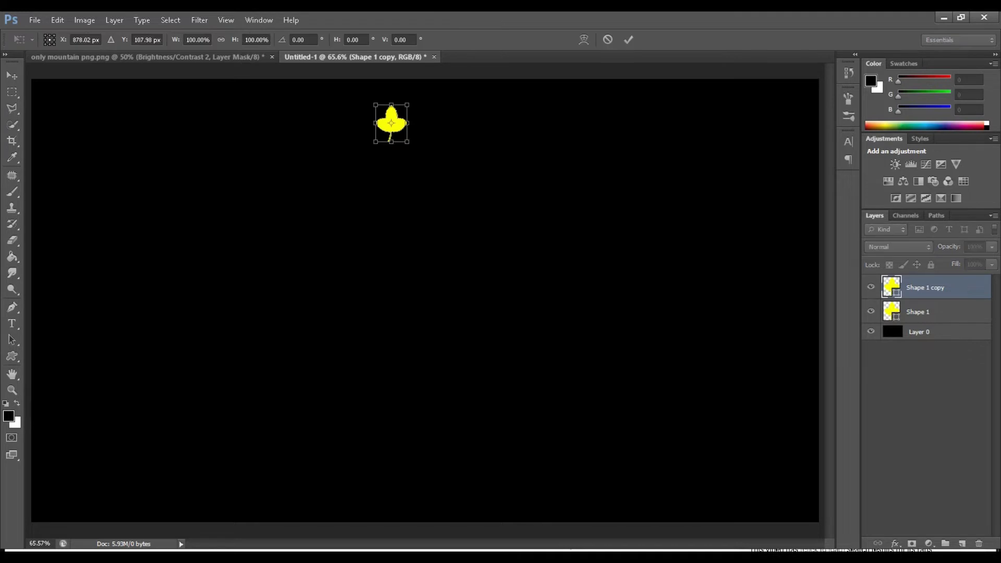
left_click_drag(391, 125, 422, 125)
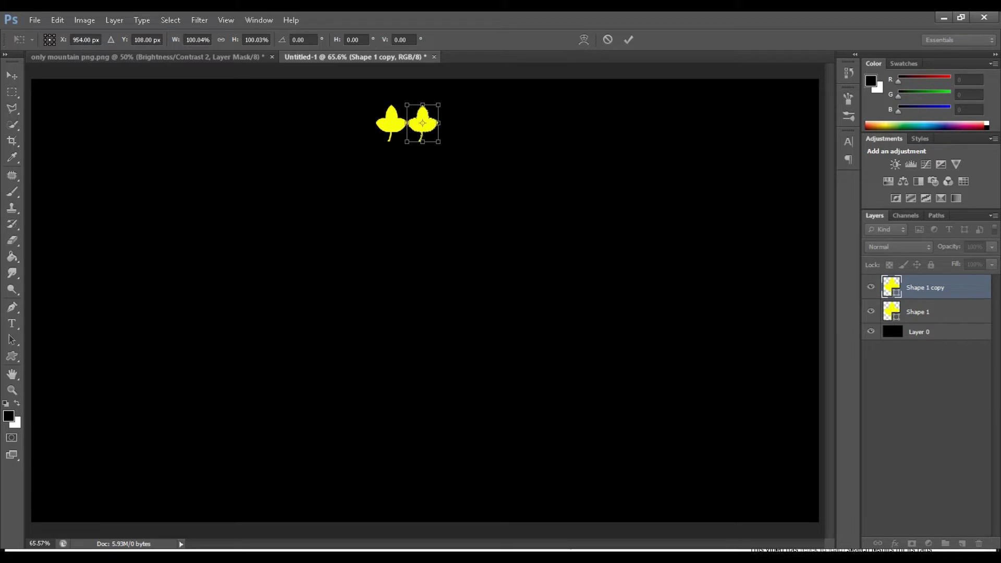
left_click(303, 39)
type("10")
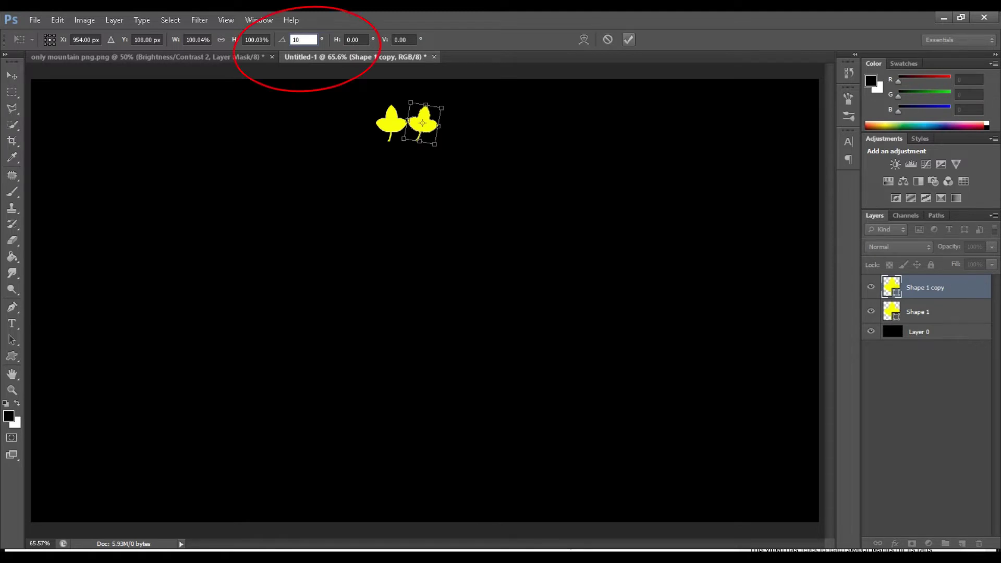
left_click(628, 40)
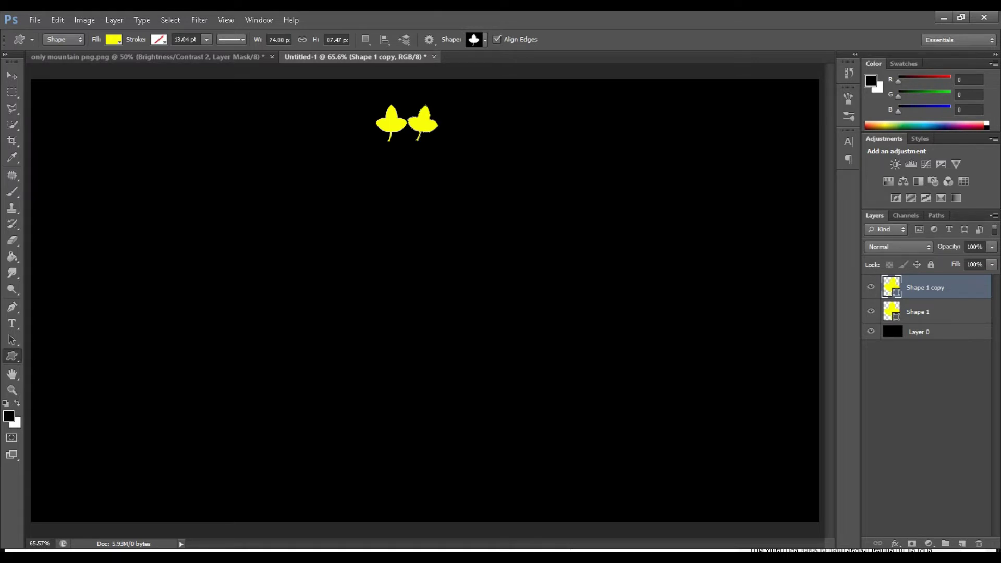
Step: Repeat the move-and-rotate five times so the leaves form a nearly closed ring
key("ctrl+shift+alt+t")
key("ctrl+shift+alt+t")
key("ctrl+shift+alt+t")
key("ctrl+shift+alt+t")
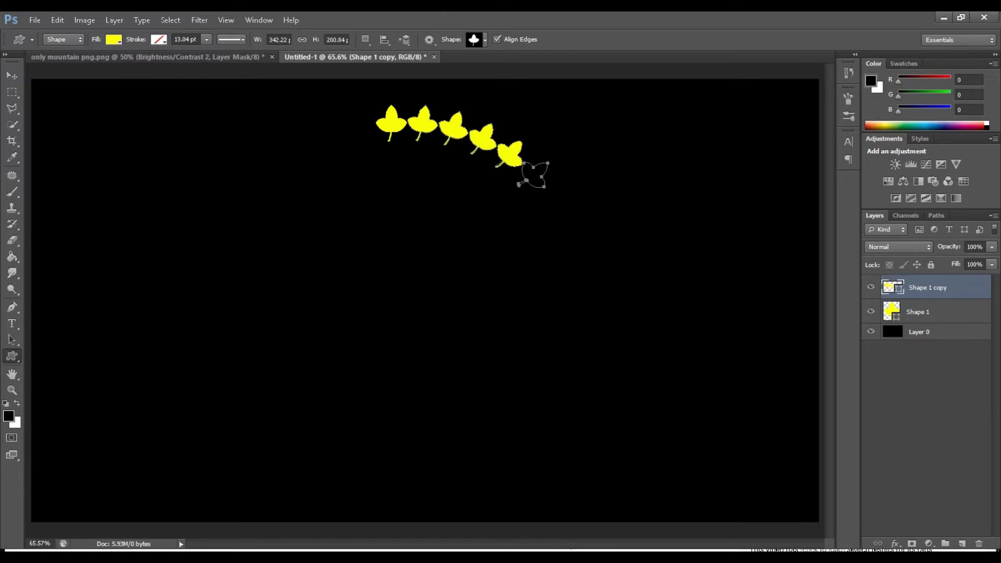
key("ctrl+shift+alt+t")
key("ctrl+shift+alt+t")
key("ctrl+shift+alt+t")
key("ctrl+shift+alt+t")
key("ctrl+shift+alt+t")
key("ctrl+shift+alt+t")
key("ctrl+shift+alt+t")
key("ctrl+shift+alt+t")
key("ctrl+shift+alt+t")
key("ctrl+shift+alt+t")
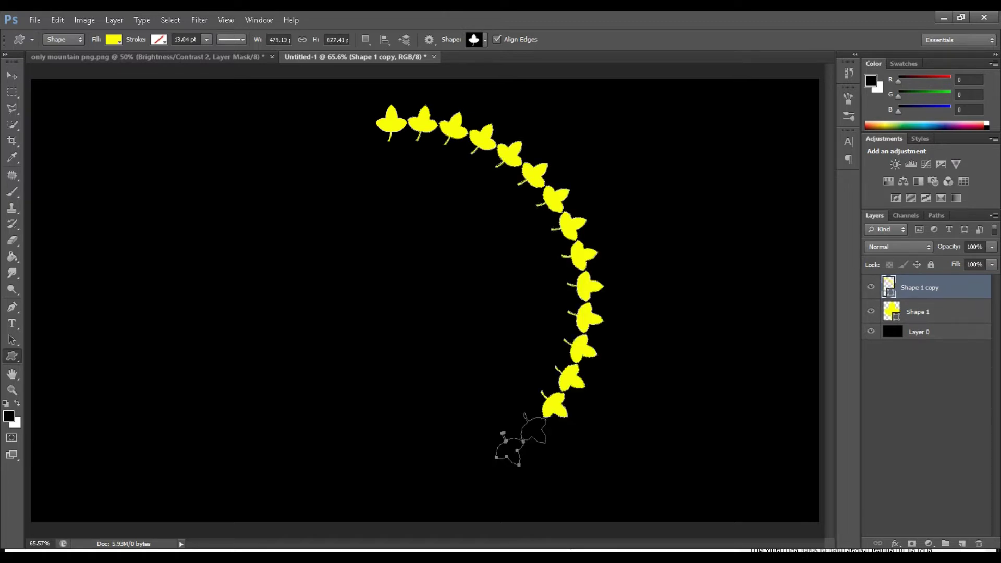
key("ctrl+shift+alt+t")
key("ctrl+shift+alt+t")
key("ctrl+shift+alt+t")
key("ctrl+shift+alt+t")
key("ctrl+shift+alt+t")
key("ctrl+shift+alt+t")
key("ctrl+shift+alt+t")
key("ctrl+shift+alt+t")
key("ctrl+shift+alt+t")
key("ctrl+shift+alt+t")
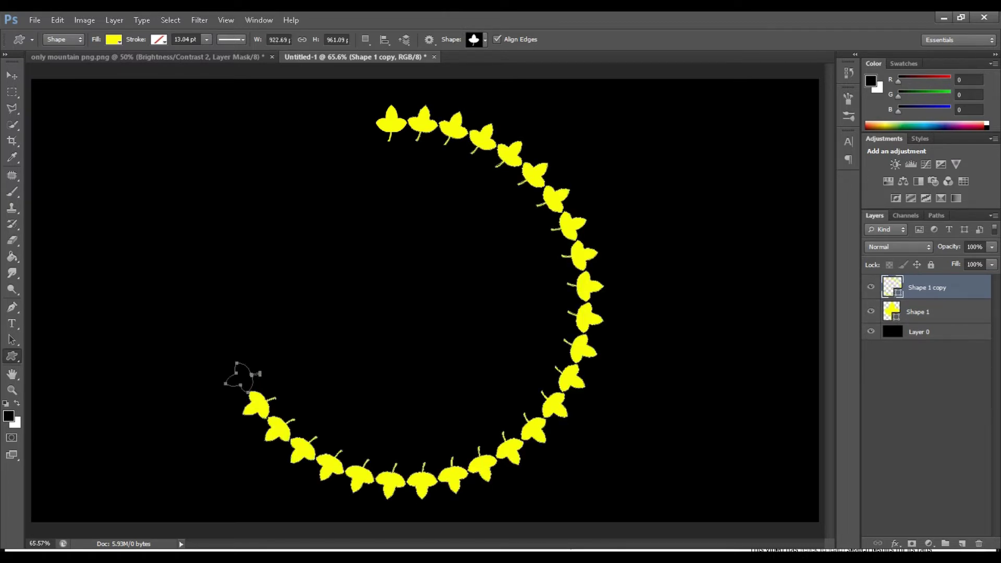
key("ctrl+shift+alt+t")
key("ctrl+shift+alt+t")
key("ctrl+shift+alt+t")
key("ctrl+shift+alt+t")
key("ctrl+shift+alt+t")
key("ctrl+shift+alt+t")
key("ctrl+shift+alt+t")
key("ctrl+shift+alt+t")
key("ctrl+shift+alt+t")
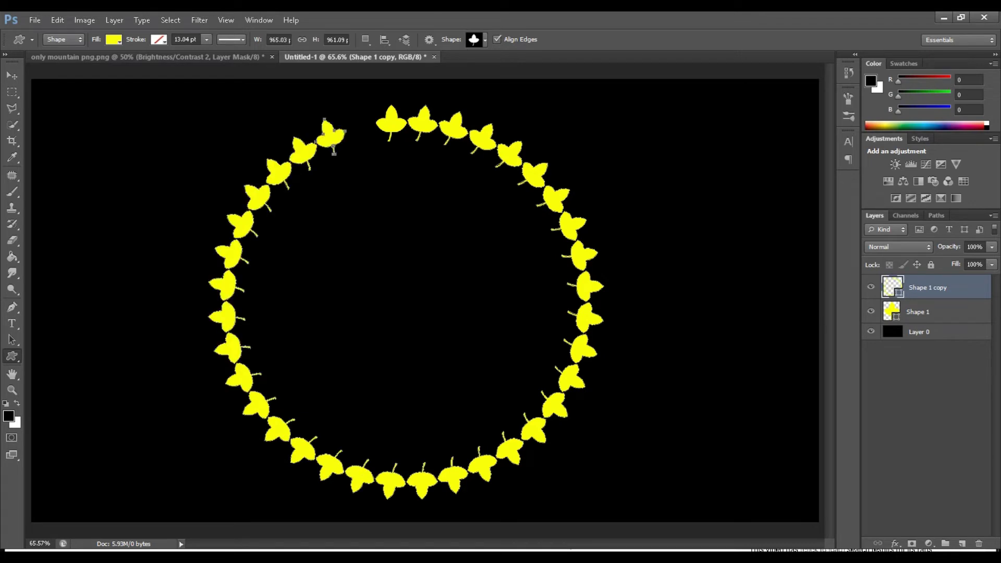
key("ctrl+shift+alt+t")
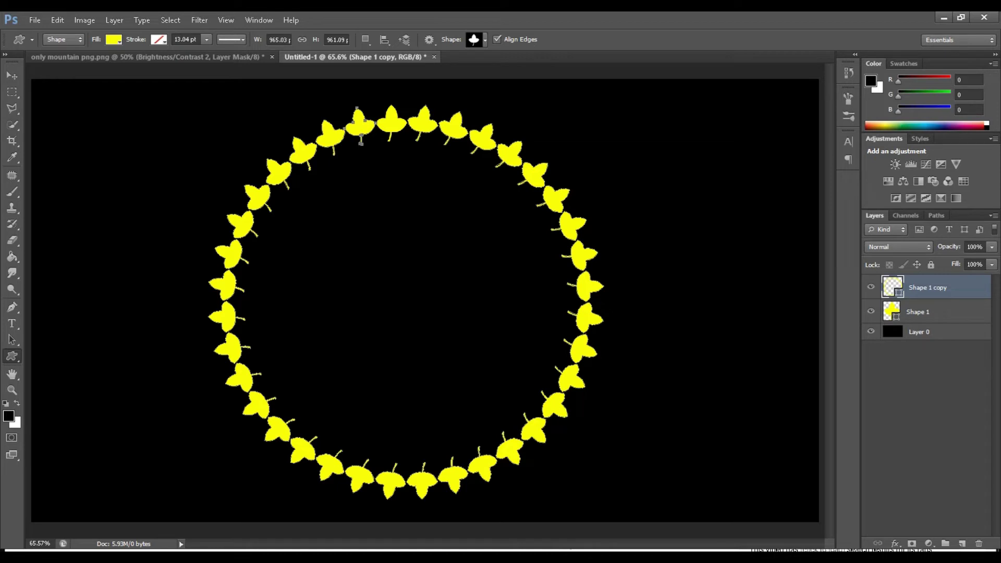
Step: Draw a yellow grass clump near the canvas top and duplicate it to a new layer
double_click(403, 126)
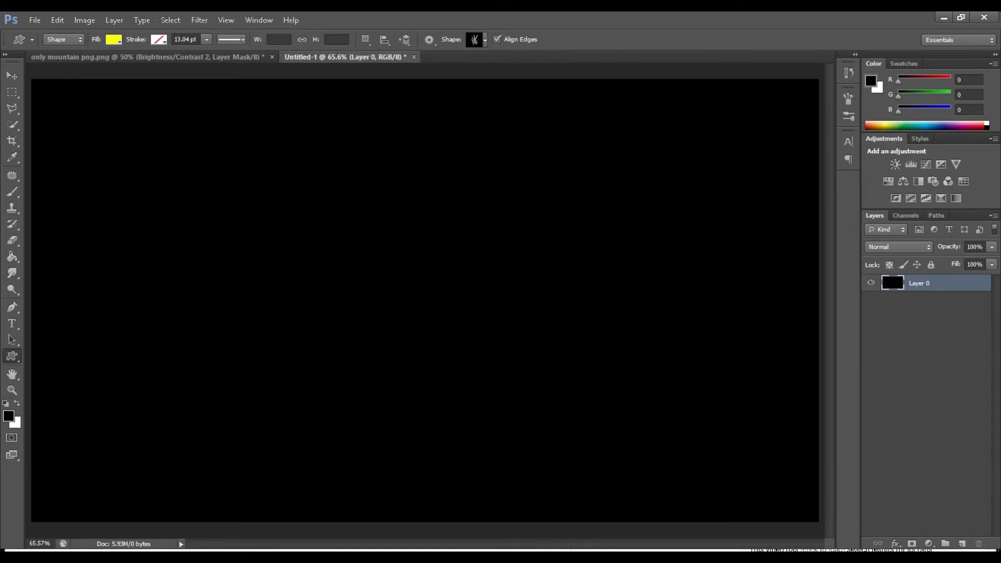
left_click_drag(400, 111, 422, 147)
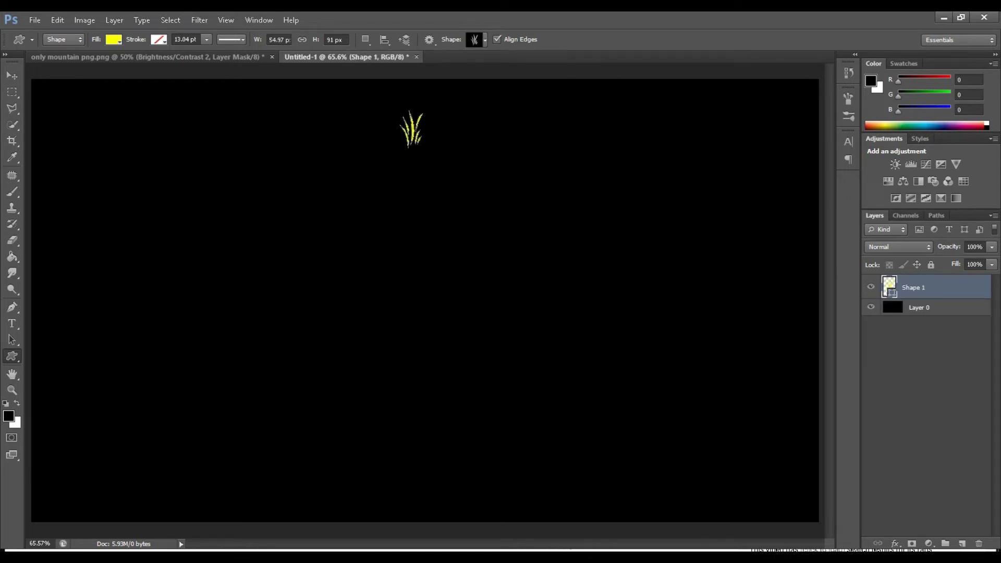
key("ctrl+j")
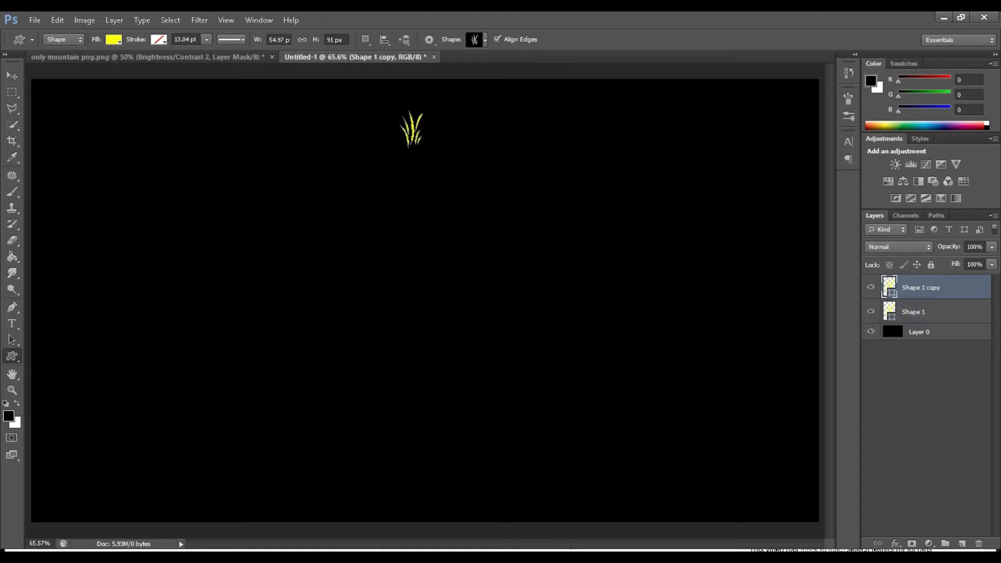
Step: Shift the grass copy slightly right and rotate it 10 degrees
key("ctrl+t")
left_click_drag(412, 129, 434, 129)
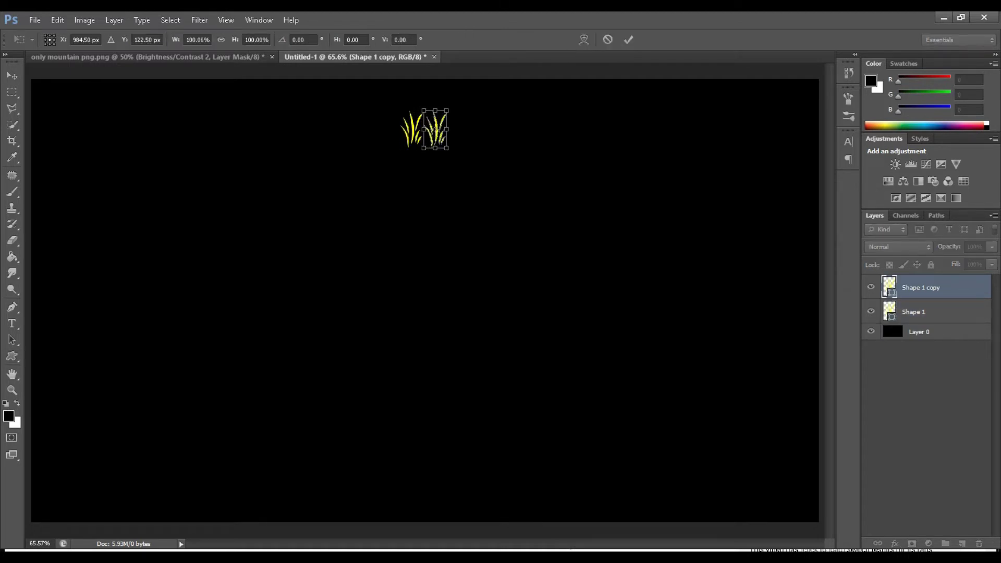
left_click(303, 40)
type("10")
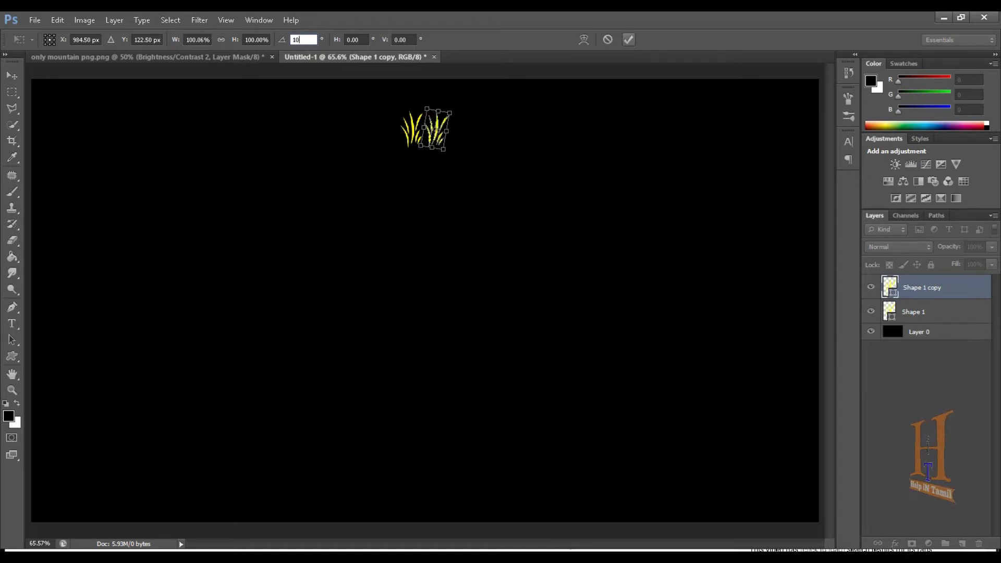
key("Return")
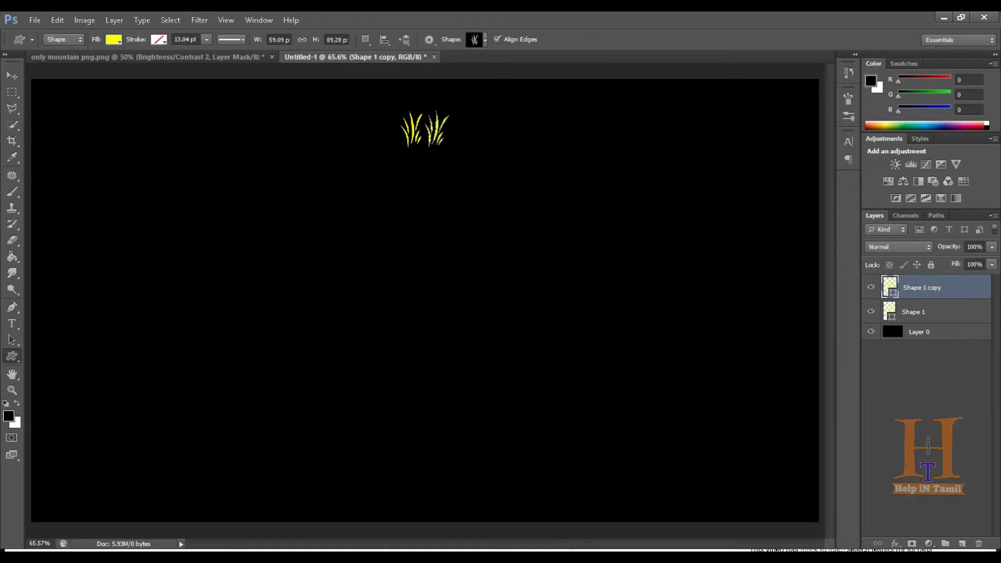
Step: Step-and-repeat the rotated grass twice, then draw a tall rounded bar along the left edge
key("ctrl+alt+shift+t")
key("ctrl+alt+shift+t")
key("ctrl+alt+shift+t")
key("ctrl+alt+shift+t")
key("ctrl+alt+shift+t")
key("ctrl+alt+shift+t")
key("ctrl+alt+shift+t")
key("ctrl+alt+shift+t")
key("ctrl+alt+shift+t")
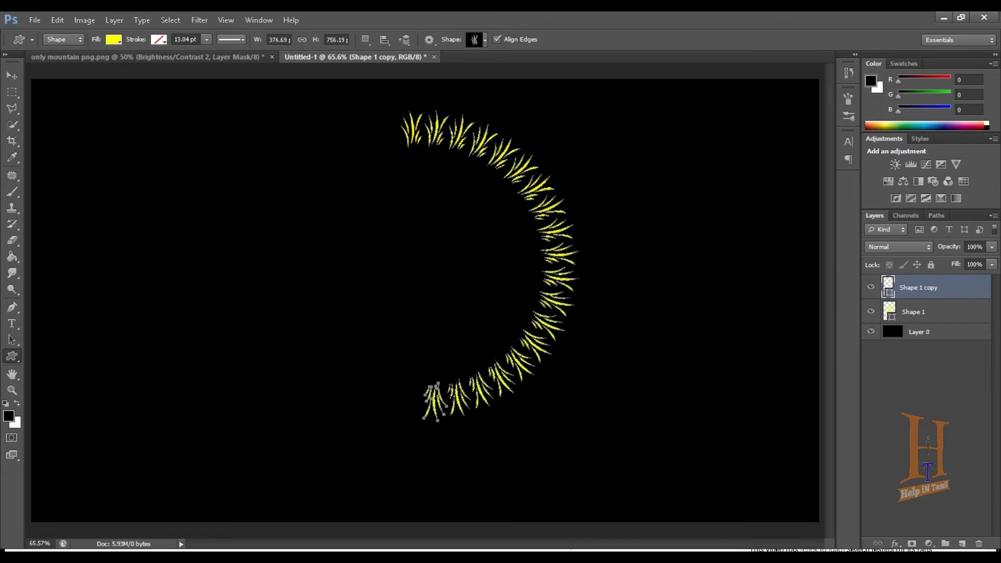
key("ctrl+alt+shift+t")
key("ctrl+alt+shift+t")
key("ctrl+alt+shift+t")
key("ctrl+alt+shift+t")
key("ctrl+alt+shift+t")
key("ctrl+alt+shift+t")
key("ctrl+alt+shift+t")
key("ctrl+alt+shift+t")
key("ctrl+alt+shift+t")
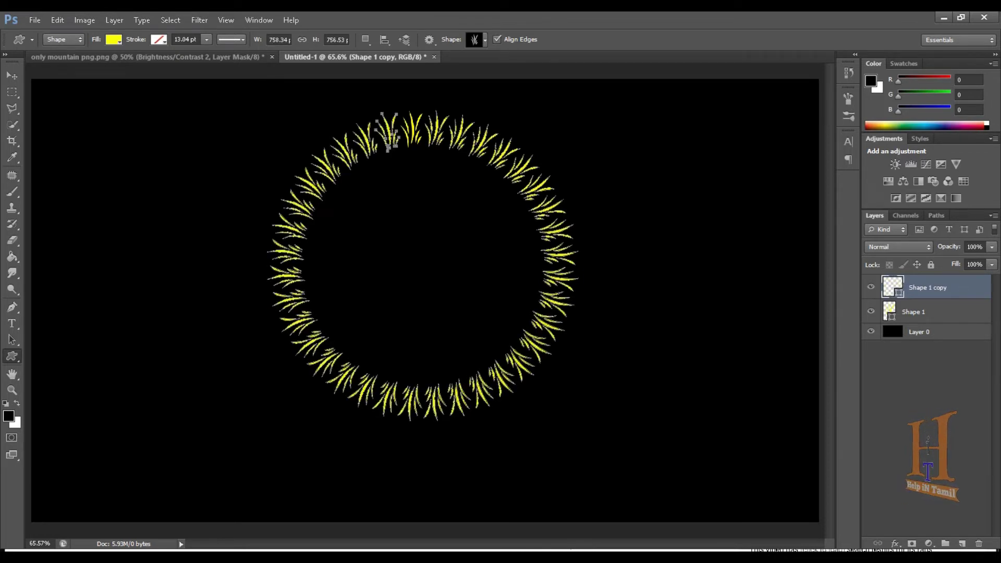
left_click_drag(37, 90, 51, 515)
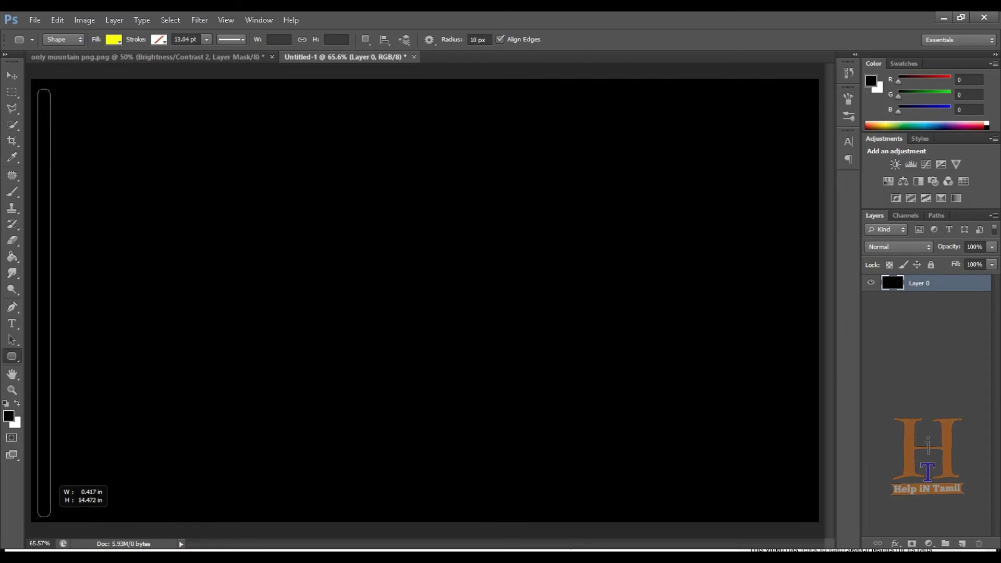
Step: Duplicate the bar, nudge the copy right and make it slightly shorter
key("ctrl+j")
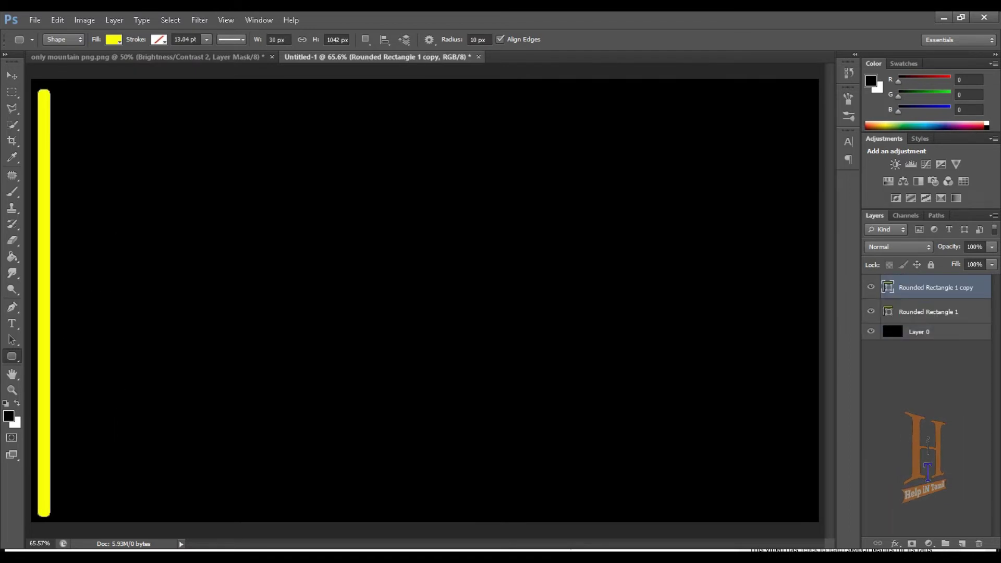
key("ctrl+t")
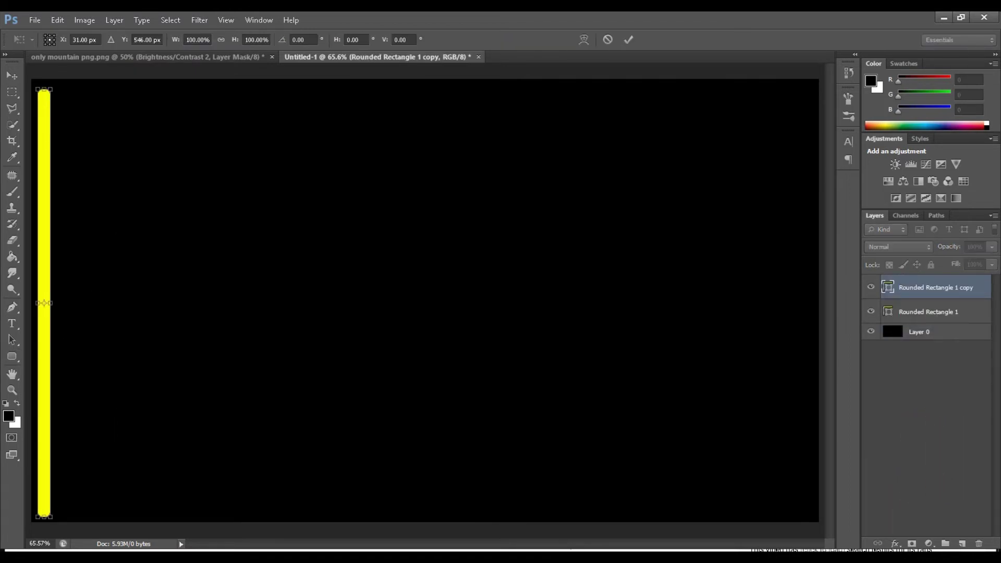
key("shift+Right")
key("shift+Right")
key("shift+Right")
key("shift+Right")
key("Right")
key("Right")
key("Right")
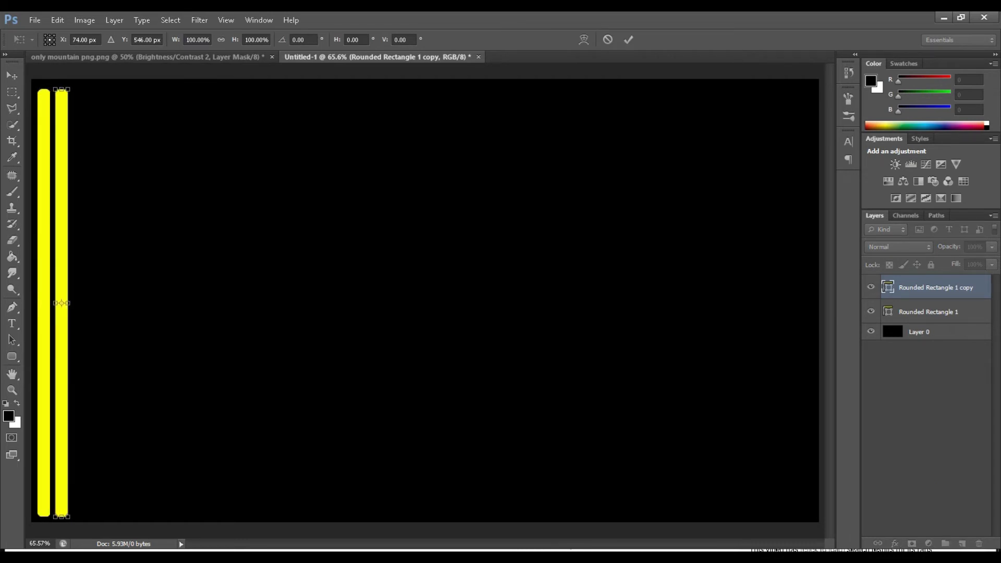
left_click_drag(62, 89, 62, 99)
key("Return")
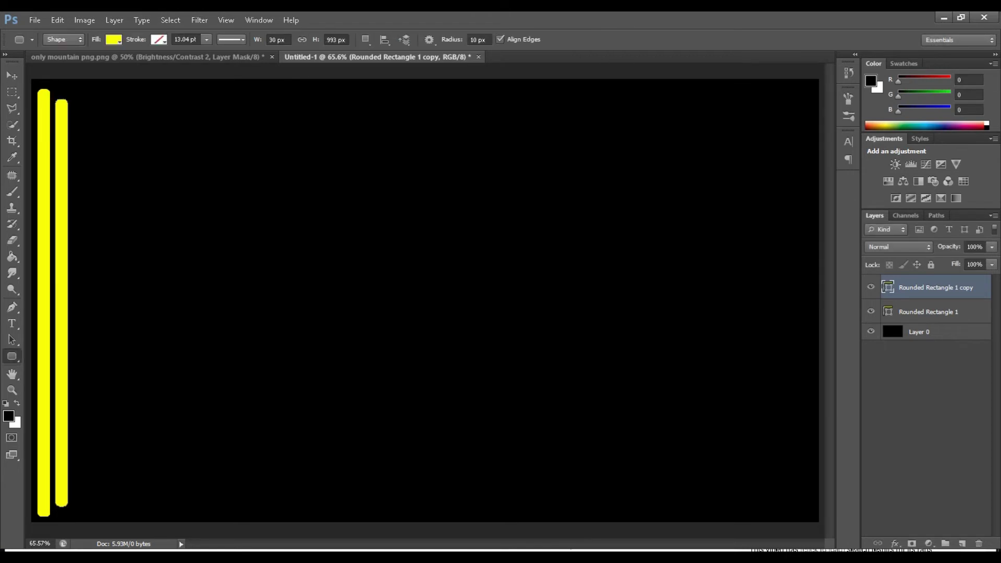
Step: Step-and-repeat the bar three times to taper the row to the right edge
key("ctrl+alt+shift+t")
key("ctrl+alt+shift+t")
key("ctrl+alt+shift+t")
key("ctrl+alt+shift+t")
key("ctrl+alt+shift+t")
key("ctrl+alt+shift+t")
key("ctrl+alt+shift+t")
key("ctrl+alt+shift+t")
key("ctrl+alt+shift+t")
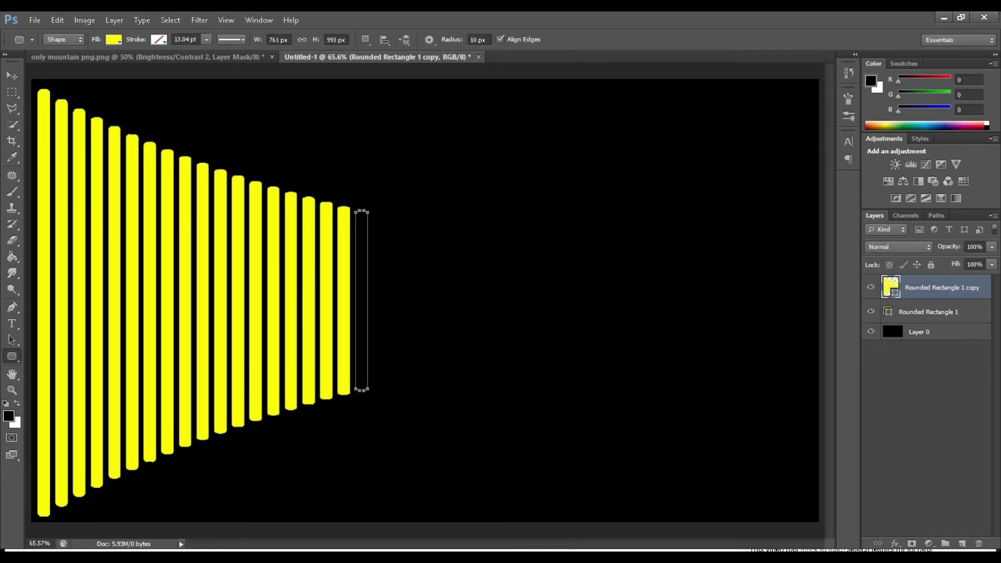
key("ctrl+alt+shift+t")
key("ctrl+alt+shift+t")
key("ctrl+alt+shift+t")
key("ctrl+alt+shift+t")
key("ctrl+alt+shift+t")
key("ctrl+alt+shift+t")
key("ctrl+alt+shift+t")
key("ctrl+alt+shift+t")
key("ctrl+alt+shift+t")
key("ctrl+alt+shift+t")
key("ctrl+alt+shift+t")
key("ctrl+alt+shift+t")
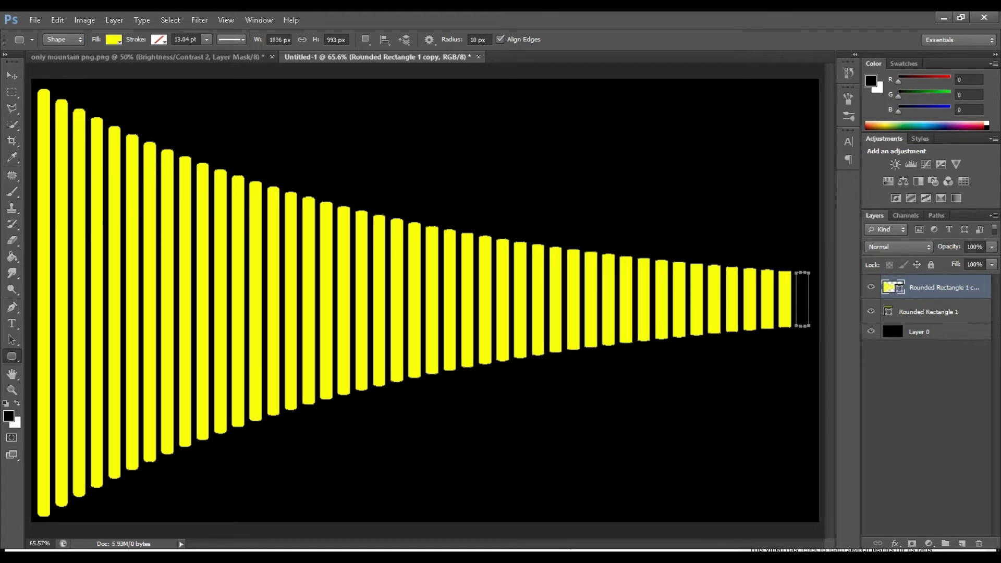
key("ctrl+alt+shift+t")
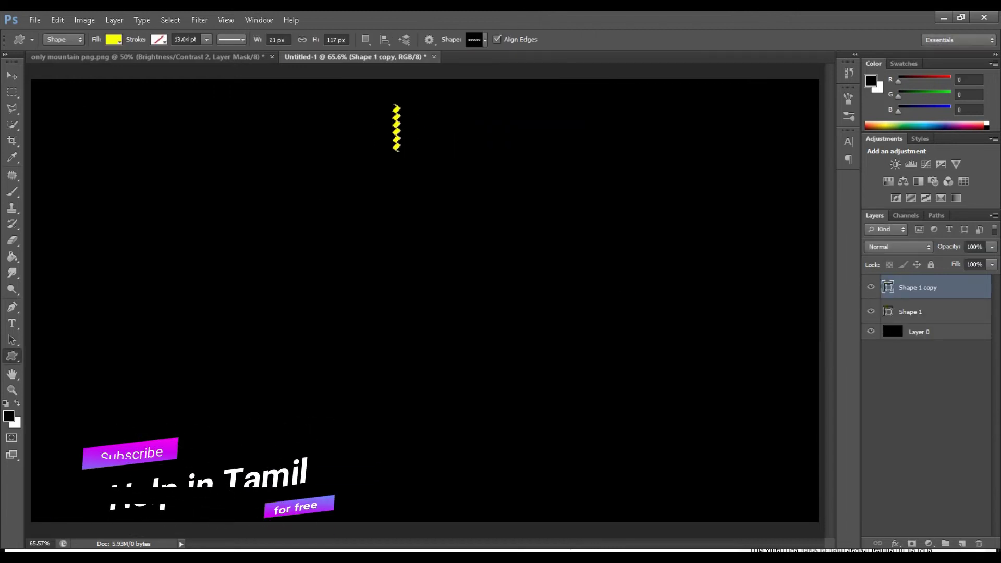
Step: Make a rotated, shifted zigzag copy and repeat it five times into a nearly closed ring
key("ctrl+alt+t")
key("Return")
key("ctrl+alt+shift+t")
key("ctrl+alt+shift+t")
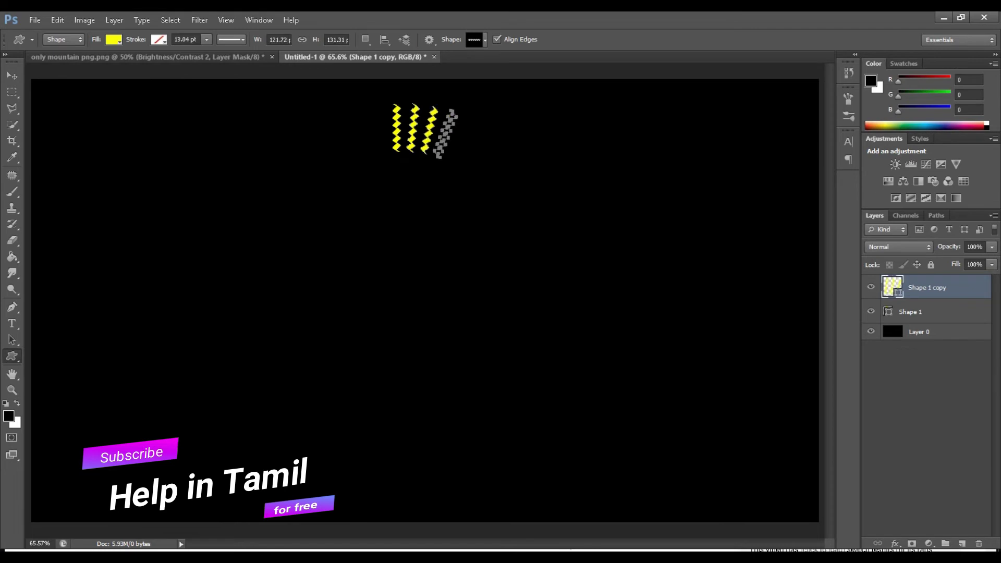
key("ctrl+alt+shift+t")
key("ctrl+alt+shift+t")
key("ctrl+alt+shift+t")
key("ctrl+alt+shift+t")
key("ctrl+alt+shift+t")
key("ctrl+alt+shift+t")
key("ctrl+alt+shift+t")
key("ctrl+alt+shift+t")
key("ctrl+alt+shift+t")
key("ctrl+alt+shift+t")
key("ctrl+alt+shift+t")
key("ctrl+alt+shift+t")
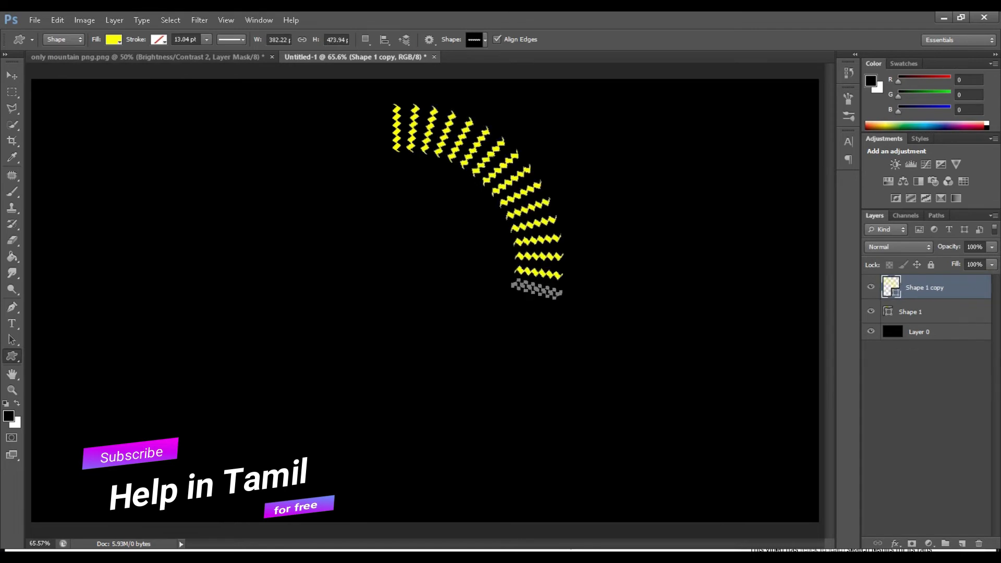
key("ctrl+alt+shift+t")
key("ctrl+alt+shift+t")
key("ctrl+alt+shift+t")
key("ctrl+alt+shift+t")
key("ctrl+alt+shift+t")
key("ctrl+alt+shift+t")
key("ctrl+alt+shift+t")
key("ctrl+alt+shift+t")
key("ctrl+alt+shift+t")
key("ctrl+alt+shift+t")
key("ctrl+alt+shift+t")
key("ctrl+alt+shift+t")
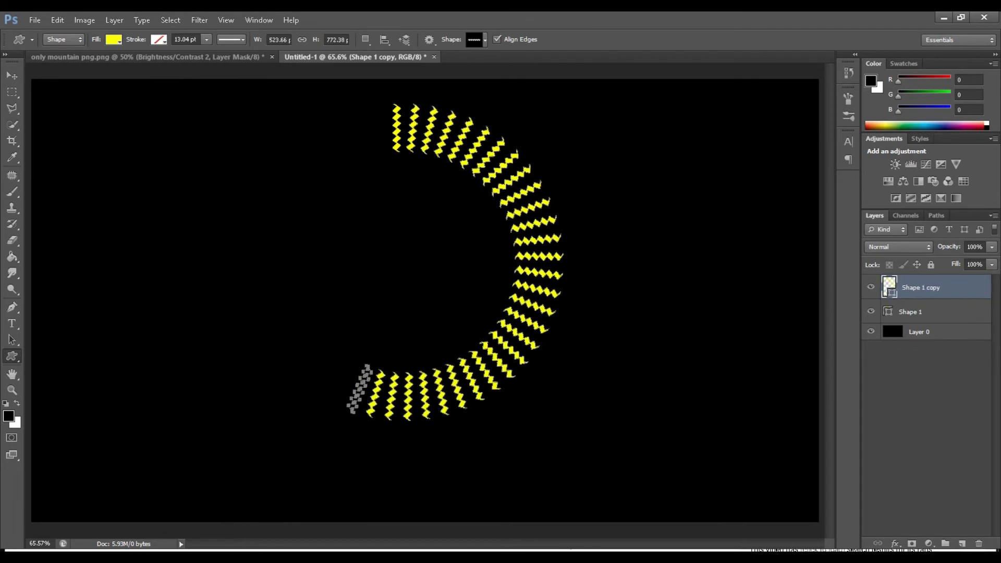
key("ctrl+alt+shift+t")
key("ctrl+alt+shift+t")
key("ctrl+alt+shift+t")
key("ctrl+alt+shift+t")
key("ctrl+alt+shift+t")
key("ctrl+alt+shift+t")
key("ctrl+alt+shift+t")
key("ctrl+alt+shift+t")
key("ctrl+alt+shift+t")
key("ctrl+alt+shift+t")
key("ctrl+alt+shift+t")
key("ctrl+alt+shift+t")
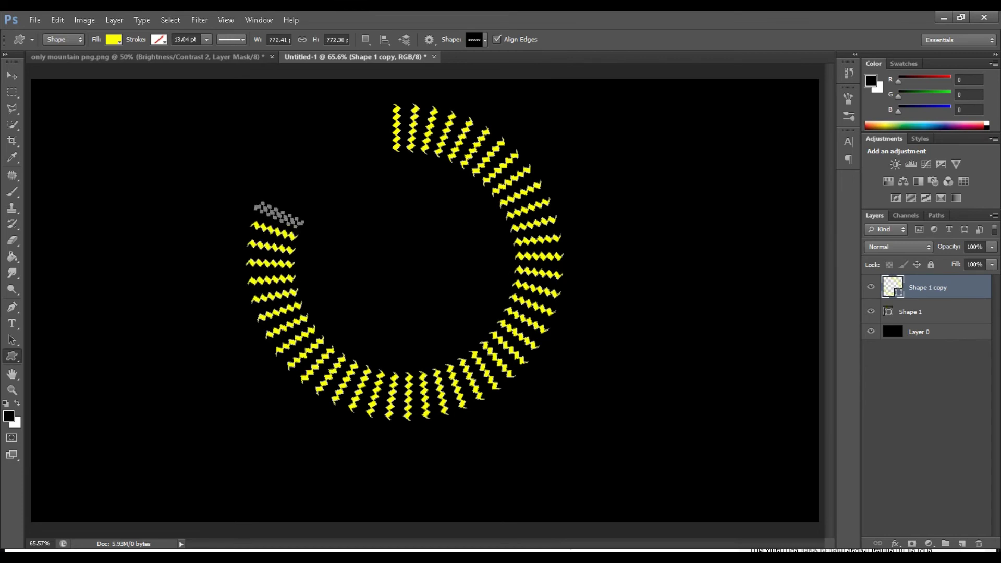
key("ctrl+alt+shift+t")
key("ctrl+alt+shift+t")
key("ctrl+alt+shift+t")
key("ctrl+alt+shift+t")
key("ctrl+alt+shift+t")
key("ctrl+alt+shift+t")
key("ctrl+alt+shift+t")
key("ctrl+alt+shift+t")
key("ctrl+alt+shift+t")
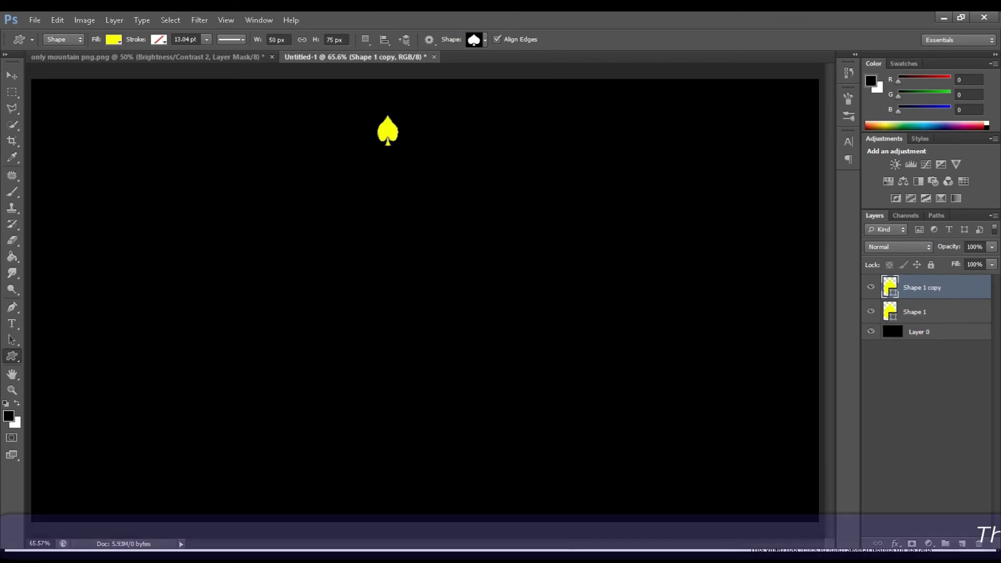
Step: Confirm the rotated spade copy and repeat it three times around the bottom and left
key("Return")
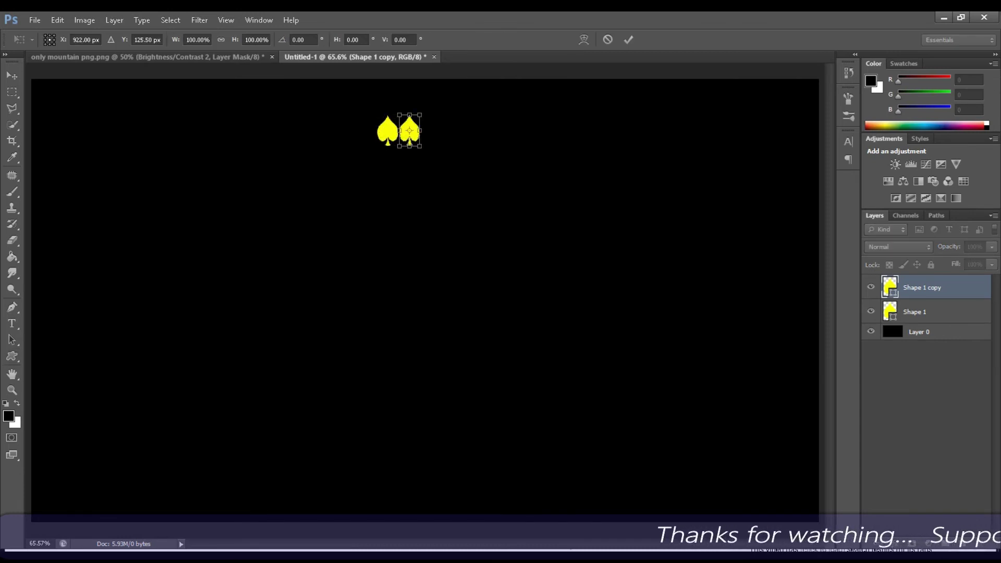
key("ctrl+alt+shift+t")
key("ctrl+alt+shift+t")
key("ctrl+alt+shift+t")
key("ctrl+alt+shift+t")
key("ctrl+alt+shift+t")
key("ctrl+alt+shift+t")
key("ctrl+alt+shift+t")
key("ctrl+alt+shift+t")
key("ctrl+alt+shift+t")
key("ctrl+alt+shift+t")
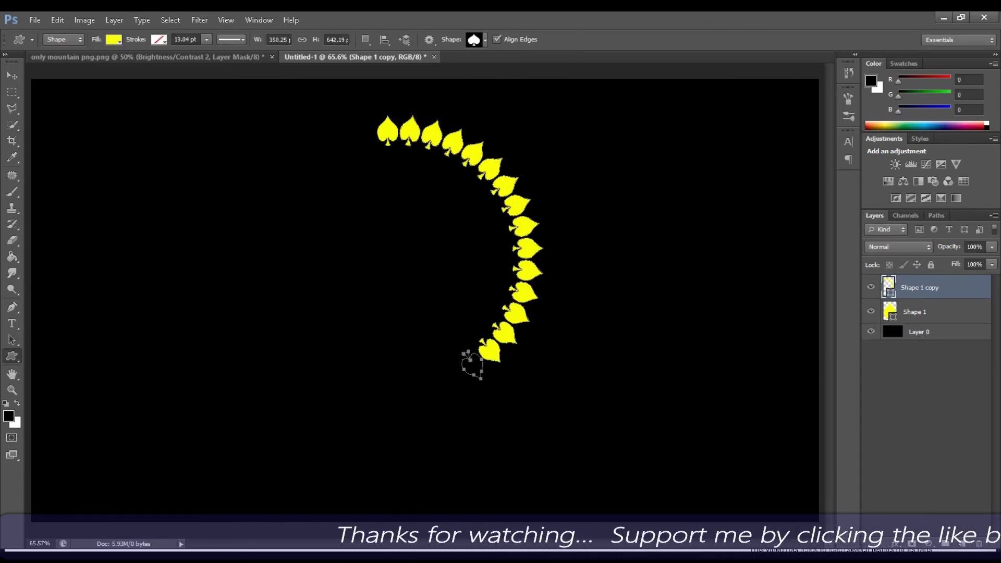
key("ctrl+alt+shift+t")
key("ctrl+alt+shift+t")
key("ctrl+alt+shift+t")
key("ctrl+alt+shift+t")
key("ctrl+alt+shift+t")
key("ctrl+alt+shift+t")
key("ctrl+alt+shift+t")
key("ctrl+alt+shift+t")
key("ctrl+alt+shift+t")
key("ctrl+alt+shift+t")
key("ctrl+alt+shift+t")
key("ctrl+alt+shift+t")
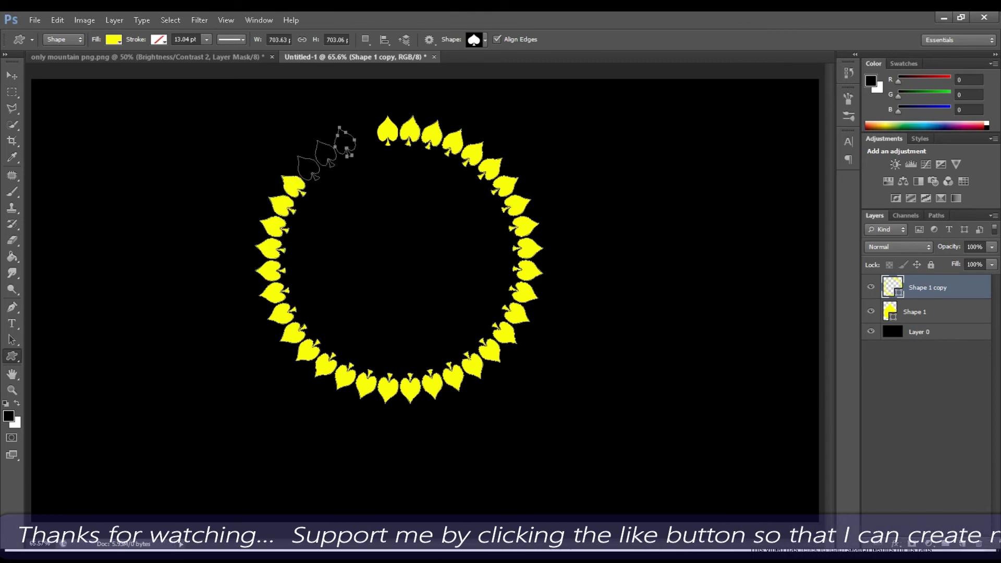
key("ctrl+alt+shift+t")
key("ctrl+alt+shift+t")
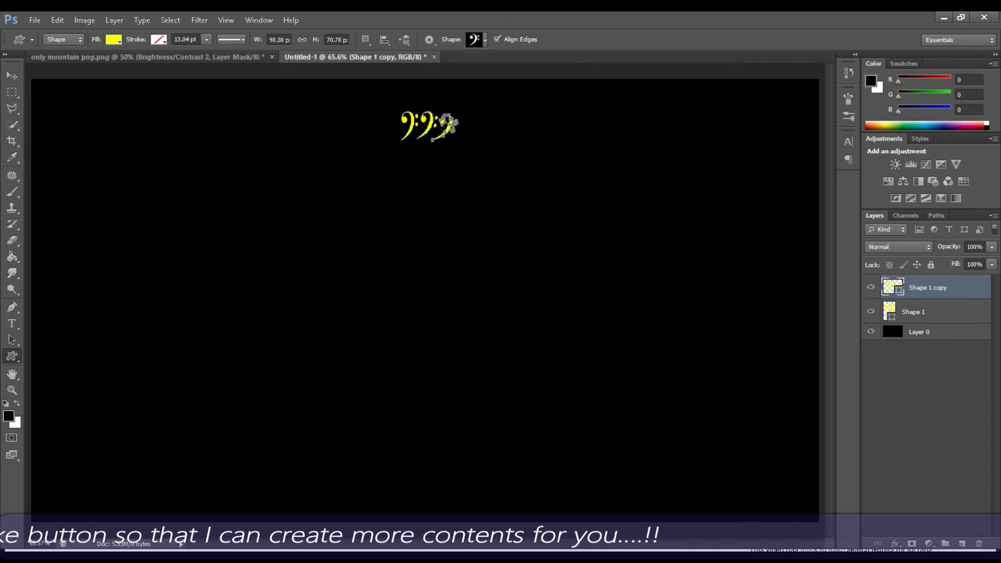
Step: Repeat the rotated bass clef duplicate twice with Ctrl+Alt+Shift+T to extend the arc down the right
key("ctrl+alt+shift+t")
key("ctrl+alt+shift+t")
key("ctrl+alt+shift+t")
key("ctrl+alt+shift+t")
key("ctrl+alt+shift+t")
key("ctrl+alt+shift+t")
key("ctrl+alt+shift+t")
key("ctrl+alt+shift+t")
key("ctrl+alt+shift+t")
key("ctrl+alt+shift+t")
key("ctrl+alt+shift+t")
key("ctrl+alt+shift+t")
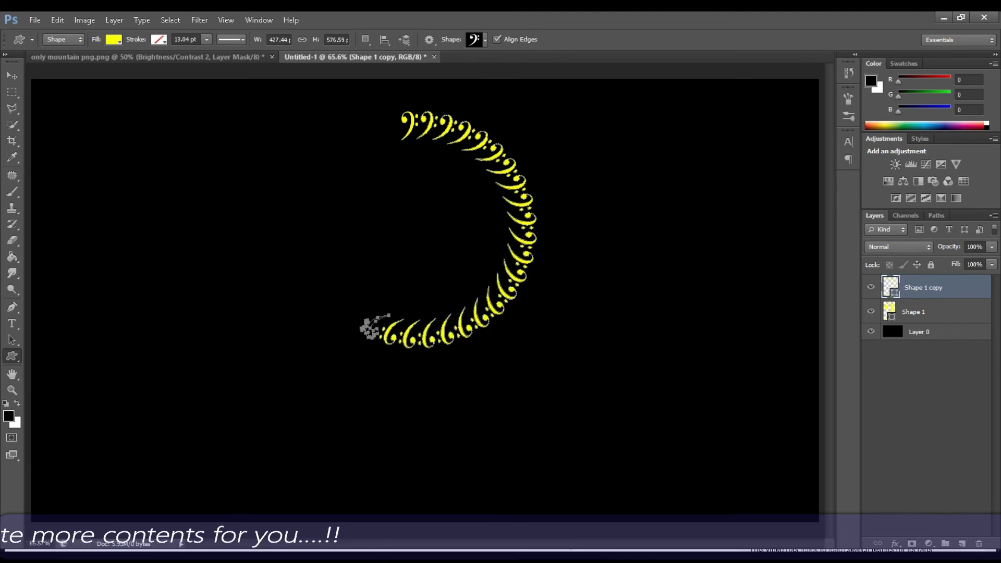
key("ctrl+alt+shift+t")
key("ctrl+alt+shift+t")
key("ctrl+alt+shift+t")
key("ctrl+alt+shift+t")
key("ctrl+alt+shift+t")
key("ctrl+alt+shift+t")
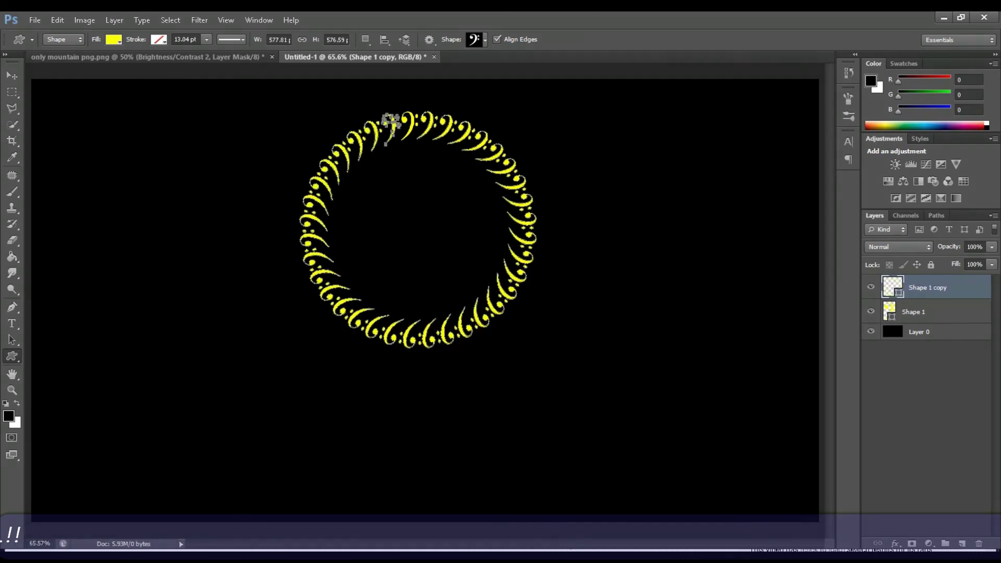